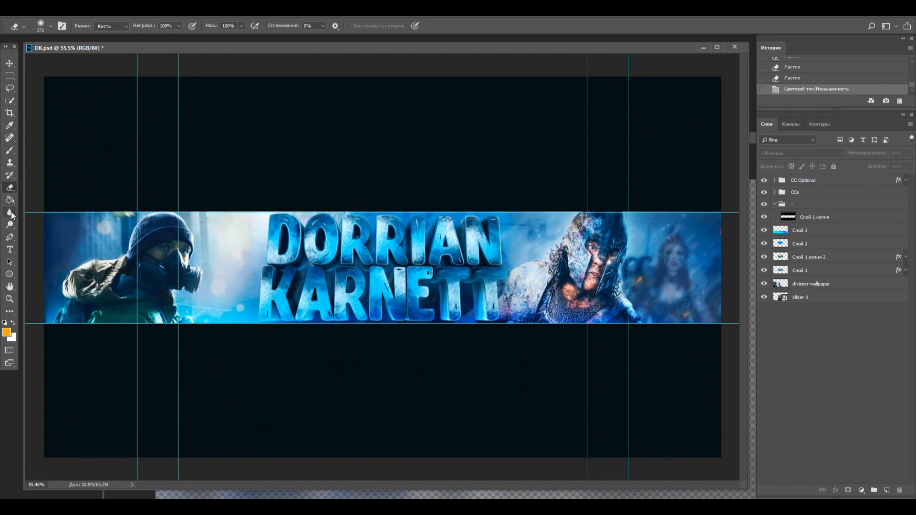
Duplicate the layer Слой 1 копия 2
{"action": "left_click", "coordinate": [801, 297]}
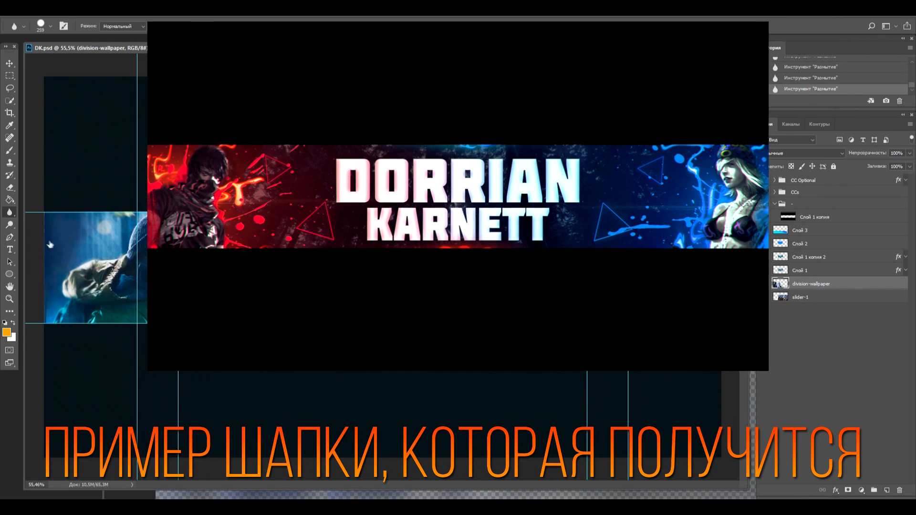
{"action": "left_click", "coordinate": [835, 257]}
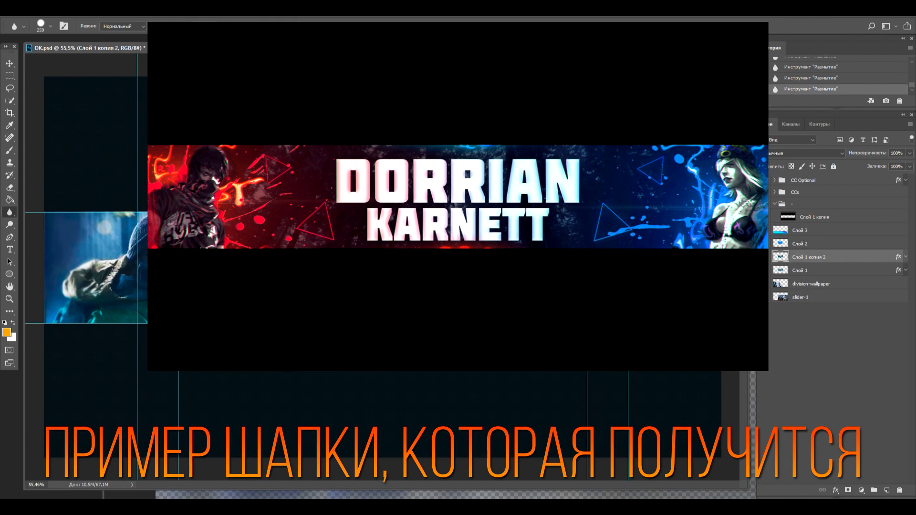
{"action": "key", "text": "ctrl+j"}
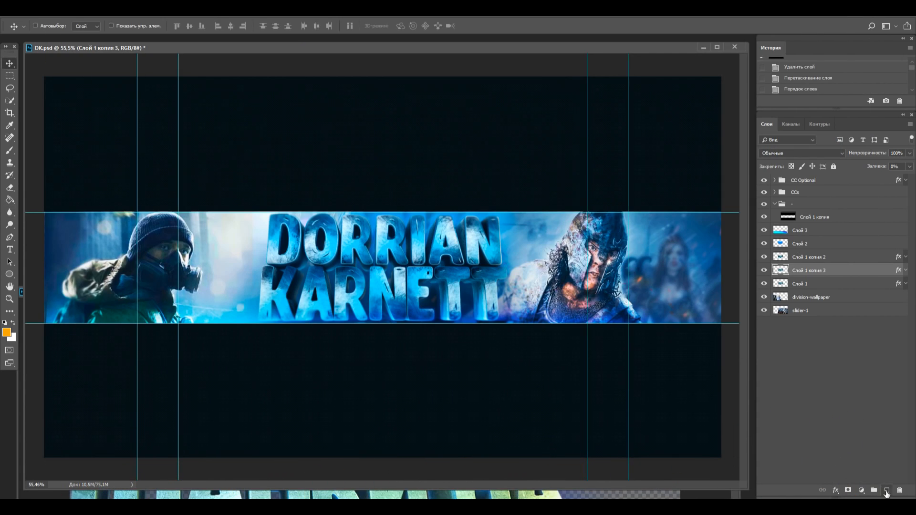
Place the empty layer Слой 4 directly above Слой 1 копия 2 and fill it with orange
{"action": "left_click_drag", "start_coordinate": [803, 274], "coordinate": [803, 262]}
{"action": "left_click", "coordinate": [9, 200]}
{"action": "left_click", "coordinate": [52, 209]}
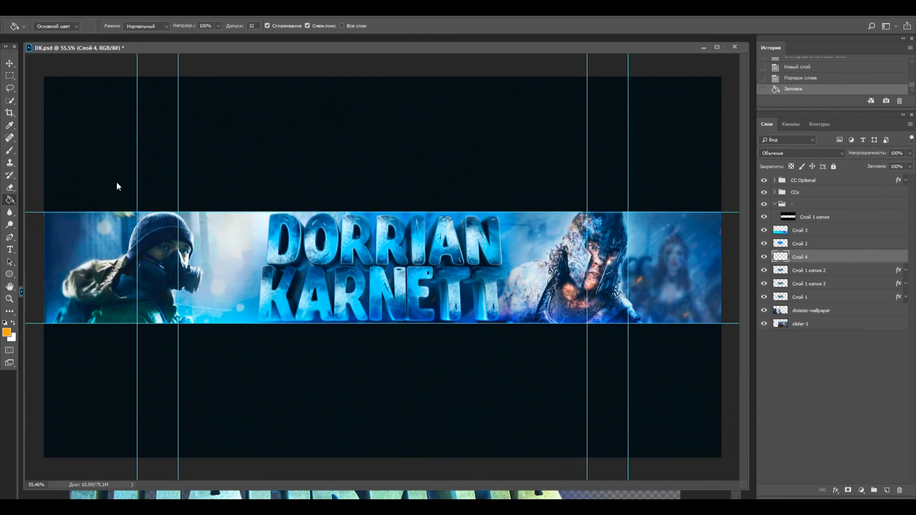
{"action": "left_click", "coordinate": [121, 187]}
Set the orange layer's blend mode to Мягкий свет and lower its opacity, trying a Hue/Saturation hue of +180
{"action": "left_click", "coordinate": [802, 153]}
{"action": "left_click", "coordinate": [790, 278]}
{"action": "left_click", "coordinate": [910, 153]}
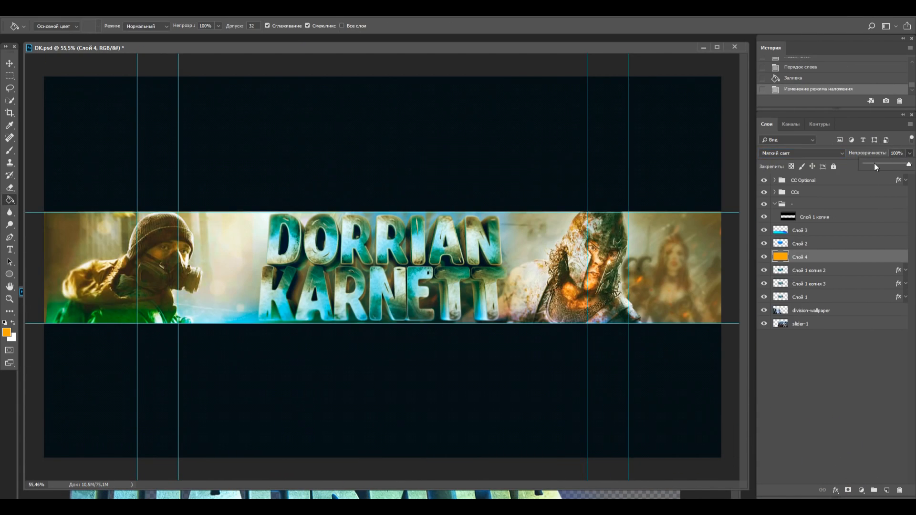
{"action": "left_click_drag", "start_coordinate": [874, 163], "coordinate": [881, 165]}
{"action": "key", "text": "ctrl+u"}
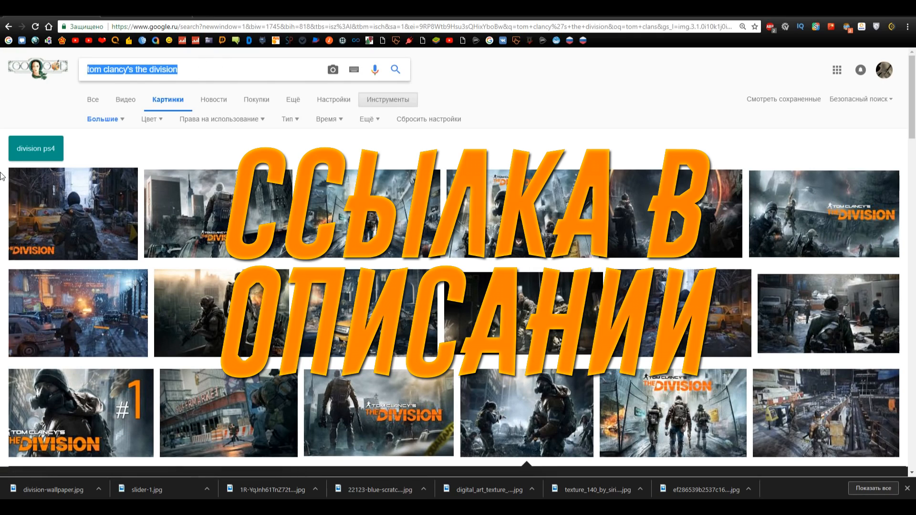
Search for flare images
{"action": "type", "text": "flare"}
{"action": "key", "text": "Down"}
{"action": "key", "text": "Return"}
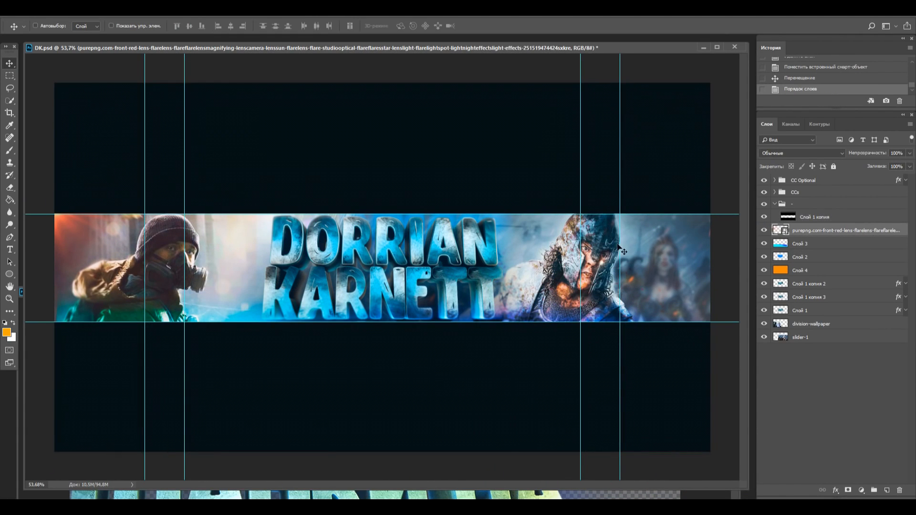
Recolour the lens flare with Hue/Saturation and place a duplicate of it at the opposite end of the banner
{"action": "key", "text": "ctrl+u"}
{"action": "left_click_drag", "start_coordinate": [425, 171], "coordinate": [379, 172]}
{"action": "left_click", "coordinate": [551, 124]}
{"action": "key", "text": "ctrl+j"}
{"action": "left_click_drag", "start_coordinate": [553, 227], "coordinate": [717, 230]}
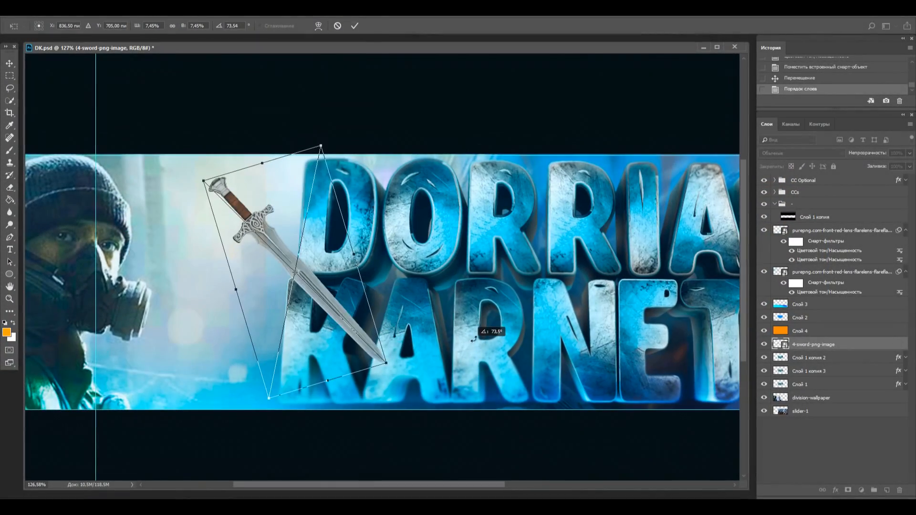
Transform the dagger image placed beside the lettering
{"action": "left_click_drag", "start_coordinate": [474, 339], "coordinate": [351, 223]}
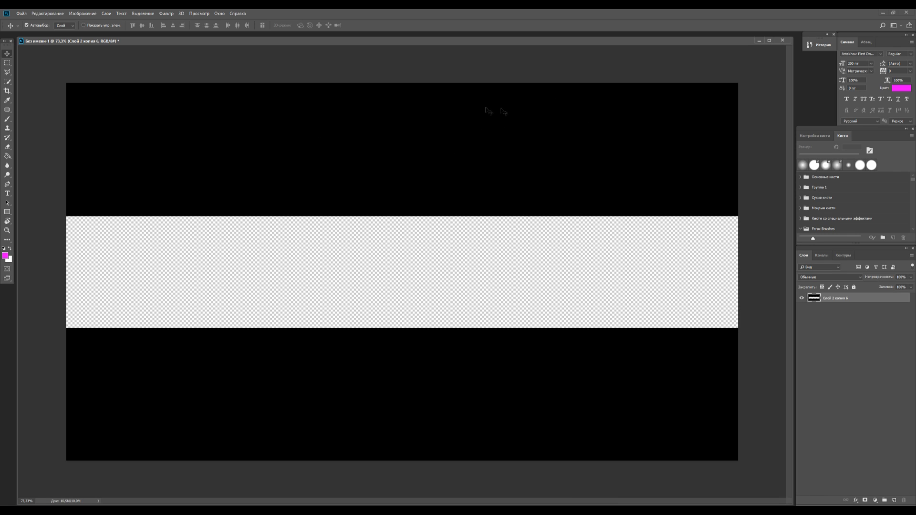
Check the banner template's pixel dimensions in the Image Size dialog and leave them as they are
{"action": "left_click", "coordinate": [84, 14]}
{"action": "left_click", "coordinate": [109, 68]}
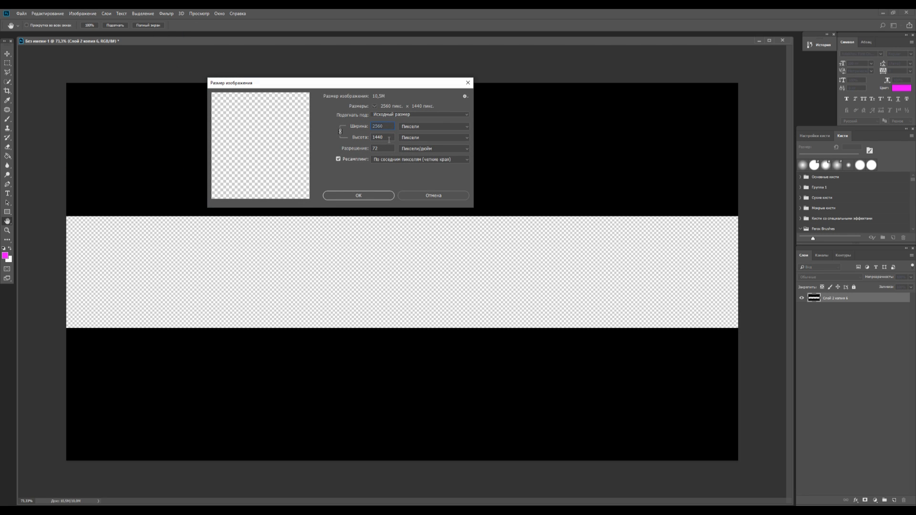
{"action": "left_click", "coordinate": [432, 196]}
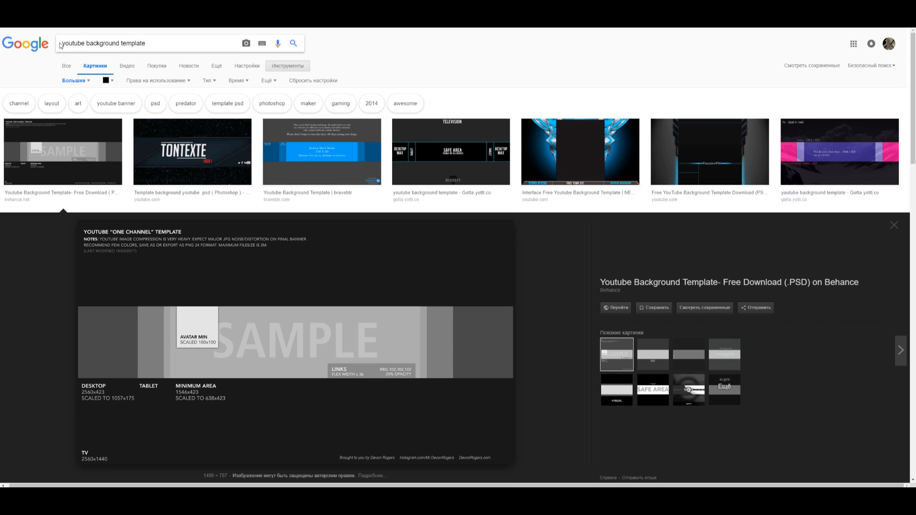
Examine the YouTube background template results and the colour and size filters of the "background dark" image search in the browser
{"action": "scroll", "coordinate": [229, 282], "scroll_direction": "down", "scroll_amount": 1}
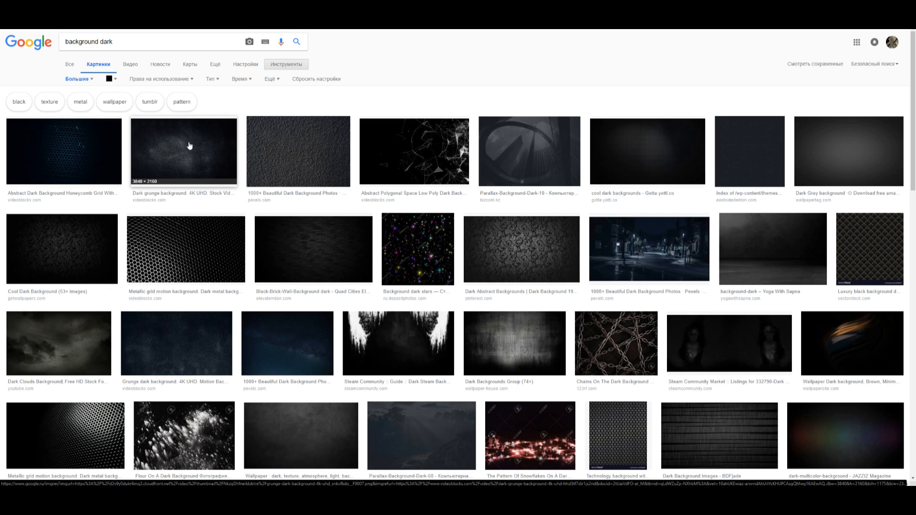
{"action": "left_click", "coordinate": [114, 79]}
{"action": "left_click", "coordinate": [82, 79]}
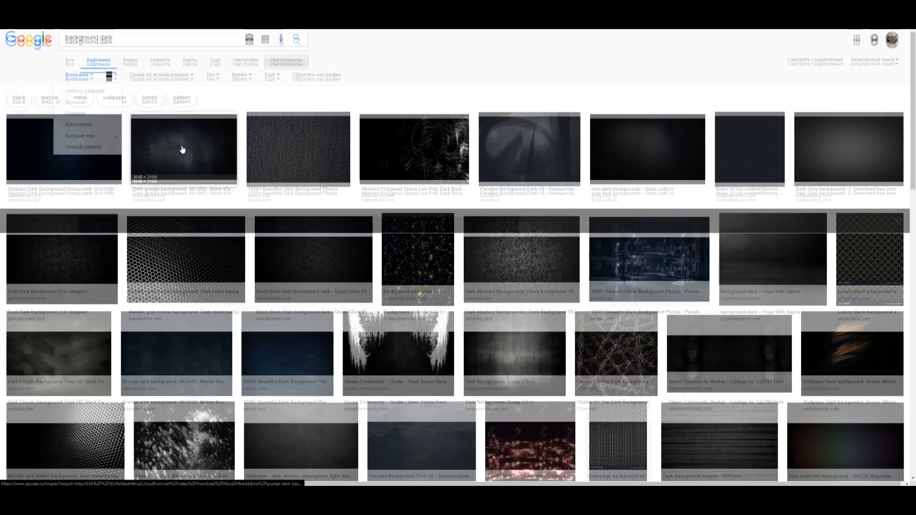
{"action": "left_click", "coordinate": [186, 152]}
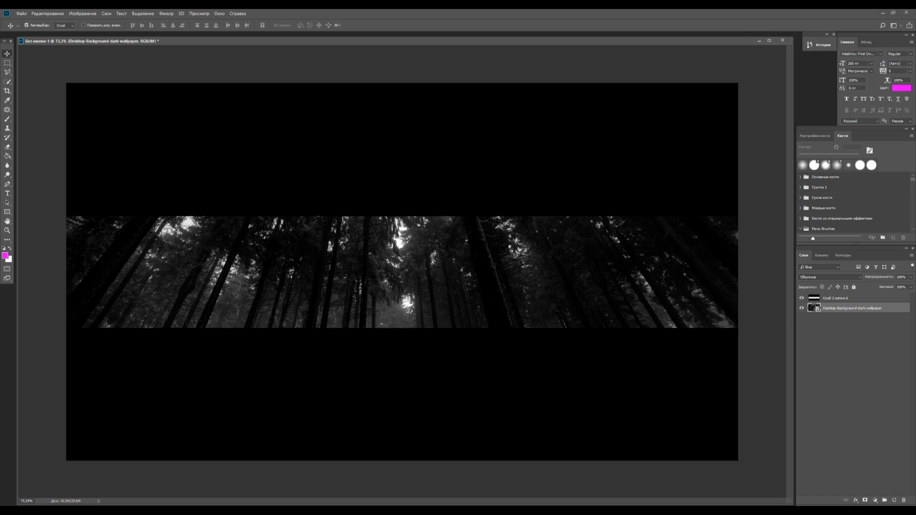
Reposition the forest wallpaper so that the treetops fill the banner's visible strip
{"action": "left_click_drag", "start_coordinate": [428, 256], "coordinate": [408, 266]}
{"action": "key", "text": "ctrl+t"}
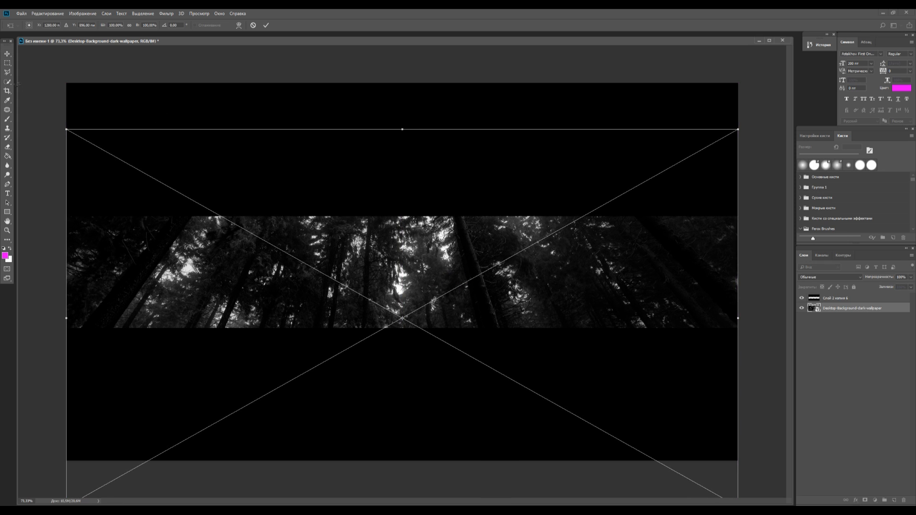
{"action": "left_click", "coordinate": [7, 54]}
{"action": "left_click", "coordinate": [436, 192]}
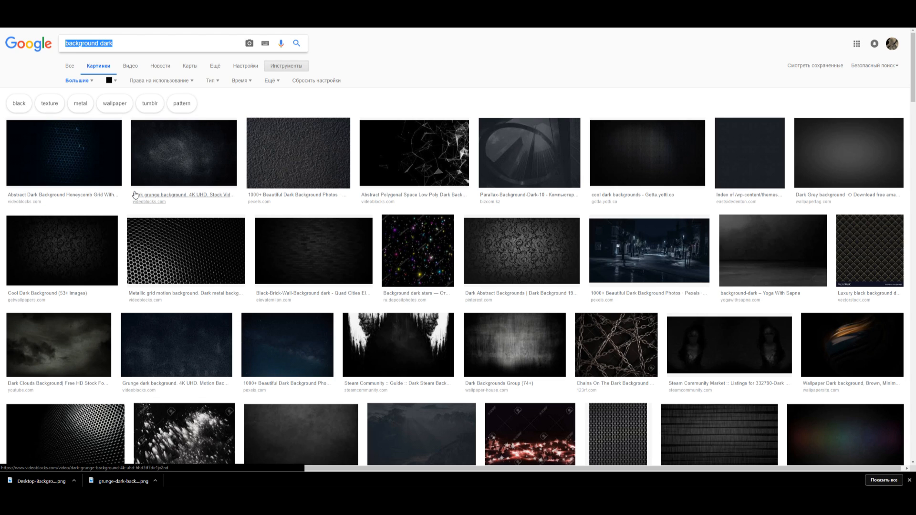
Switch to Google Images, search for "games png" and open the picture of the soldier holding a rifle
{"action": "type", "text": "games png"}
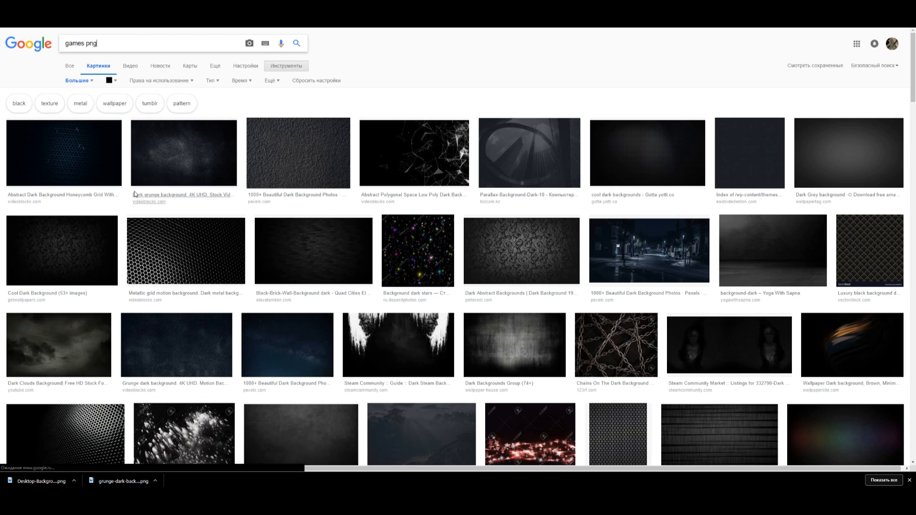
{"action": "key", "text": "Return"}
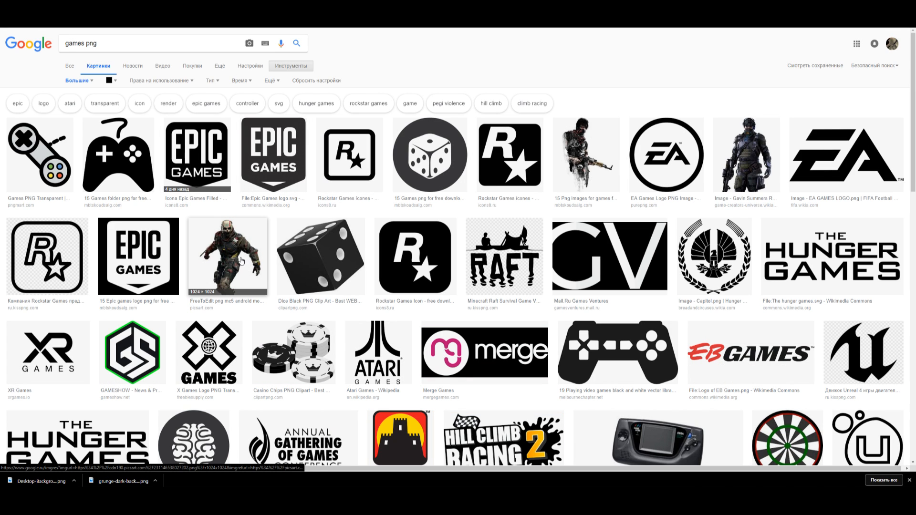
{"action": "left_click", "coordinate": [586, 157]}
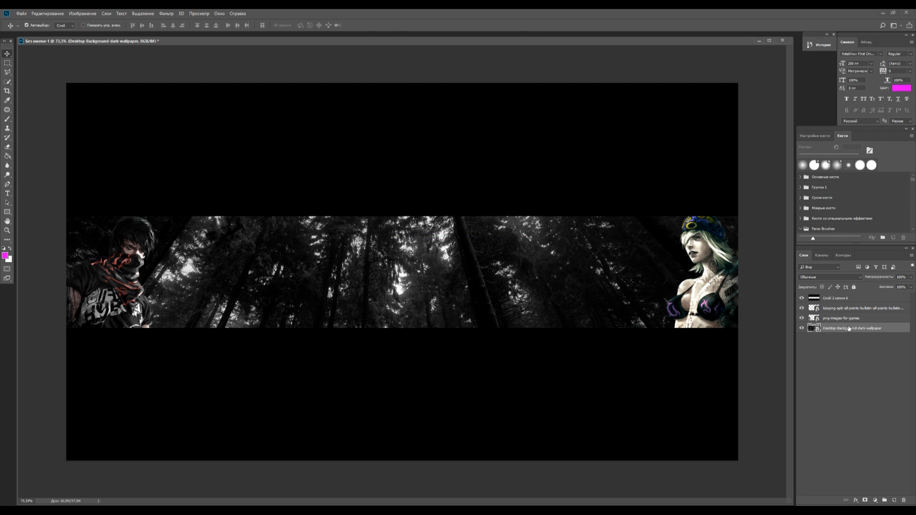
Darken the forest wallpaper layer by applying Hue/Saturation with a lightness of -50
{"action": "key", "text": "ctrl"}
{"action": "key", "text": "ctrl+u"}
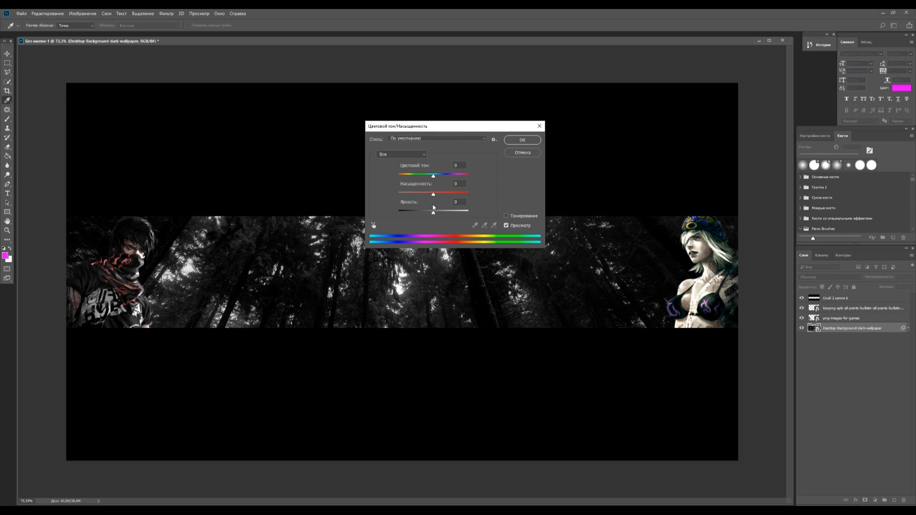
{"action": "type", "text": "-50"}
{"action": "key", "text": "Return"}
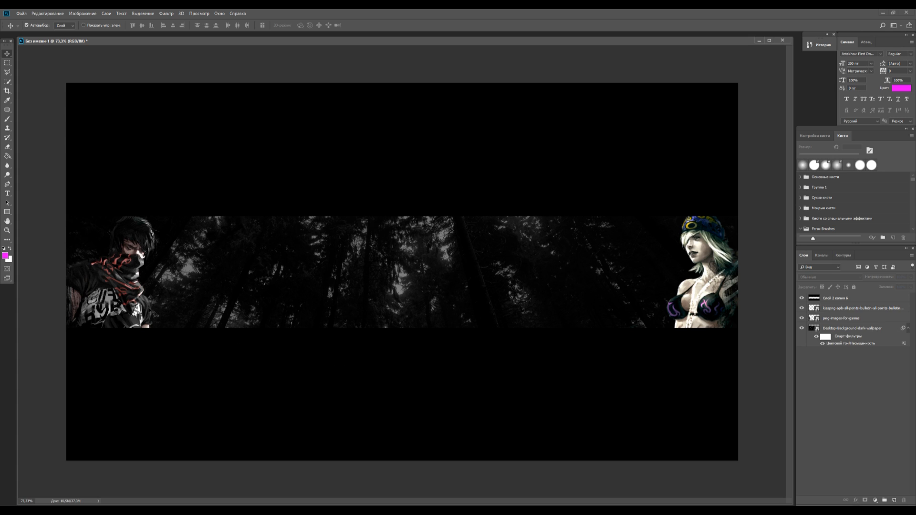
Add the magenta text DORRIAN over the forest background
{"action": "left_click", "coordinate": [7, 194]}
{"action": "left_click", "coordinate": [330, 284]}
{"action": "type", "text": "DORRIAN"}
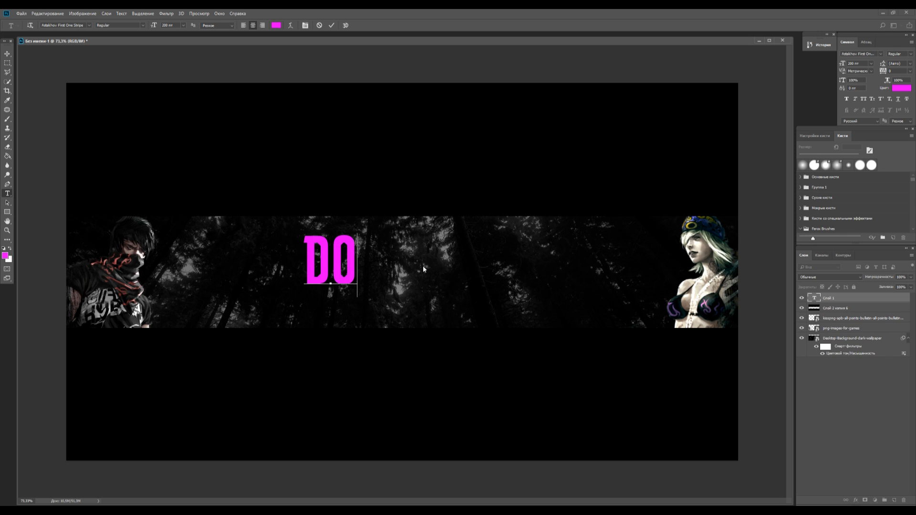
Move the DORRIAN text towards the banner's middle and put its layer below the black frame layer Слой 2 копия 6
{"action": "left_click", "coordinate": [268, 260]}
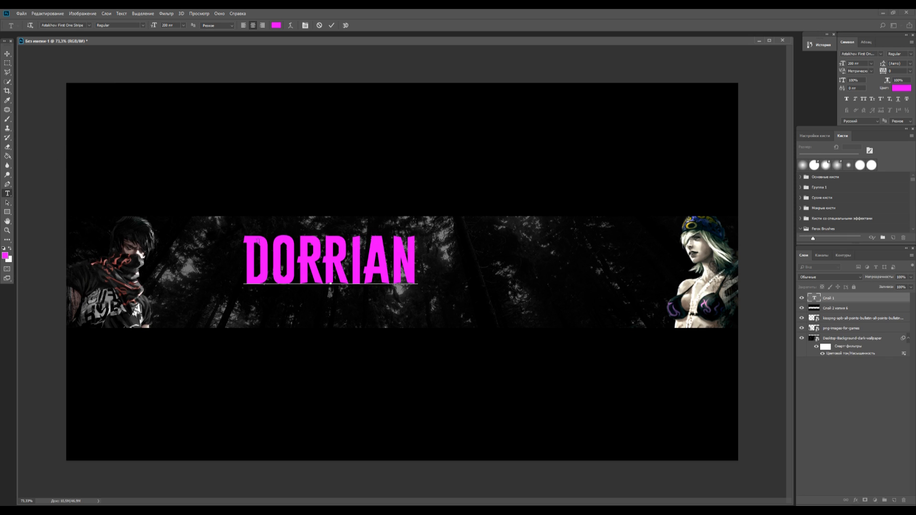
{"action": "left_click_drag", "start_coordinate": [246, 261], "coordinate": [478, 237]}
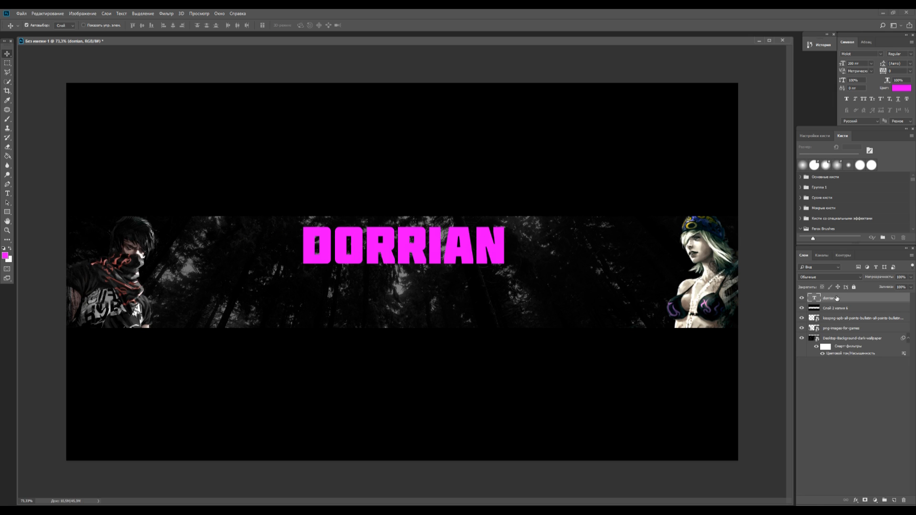
{"action": "left_click_drag", "start_coordinate": [836, 298], "coordinate": [841, 314]}
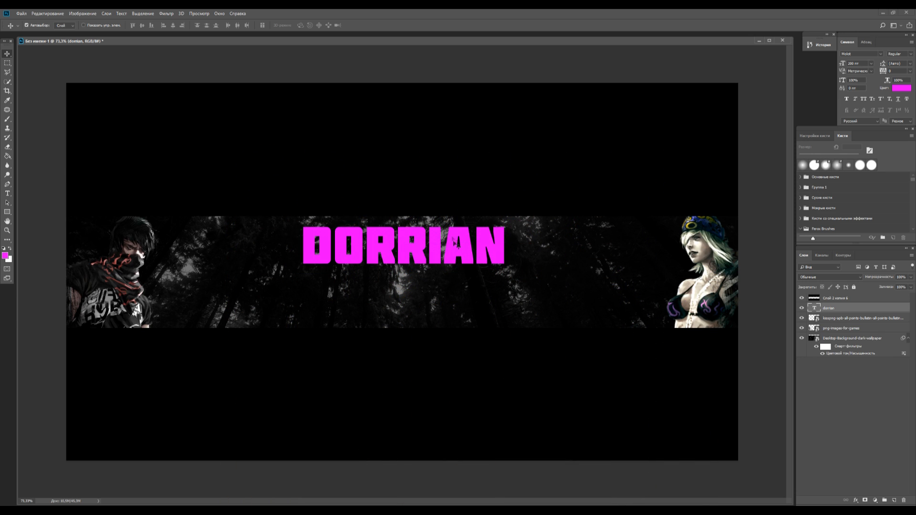
Enlarge the DORRIAN text with Free Transform and apply the transformation
{"action": "key", "text": "ctrl+t"}
{"action": "left_click_drag", "start_coordinate": [506, 274], "coordinate": [461, 262]}
{"action": "left_click", "coordinate": [7, 53]}
{"action": "left_click", "coordinate": [431, 194]}
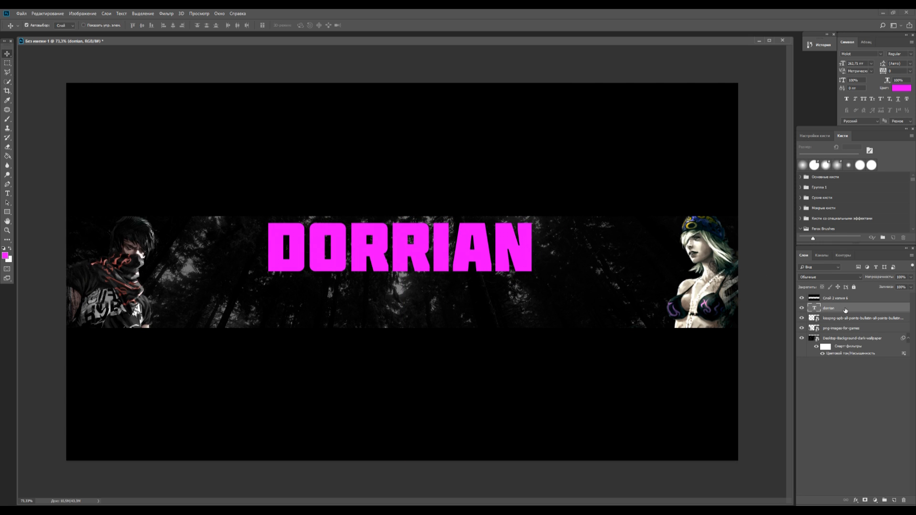
Centre the DORRIAN text horizontally on the whole canvas and clear the selection
{"action": "key", "text": "ctrl+a"}
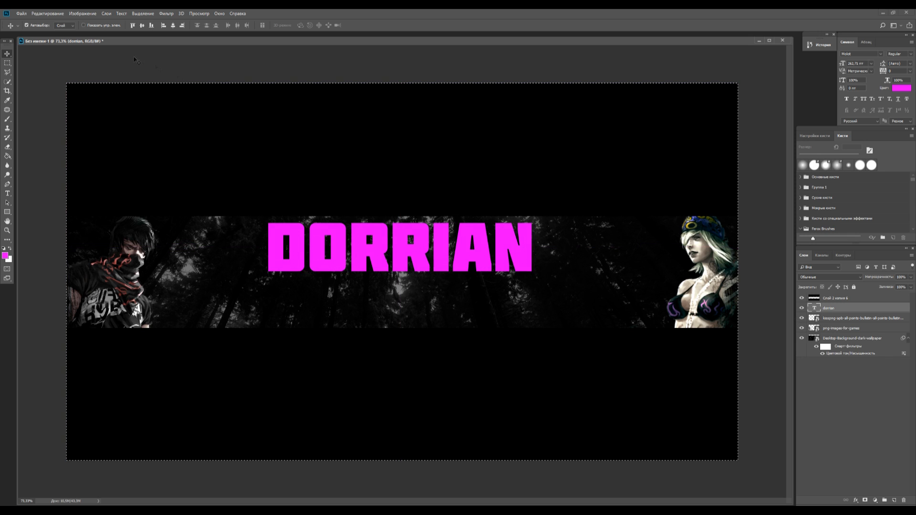
{"action": "left_click", "coordinate": [174, 27]}
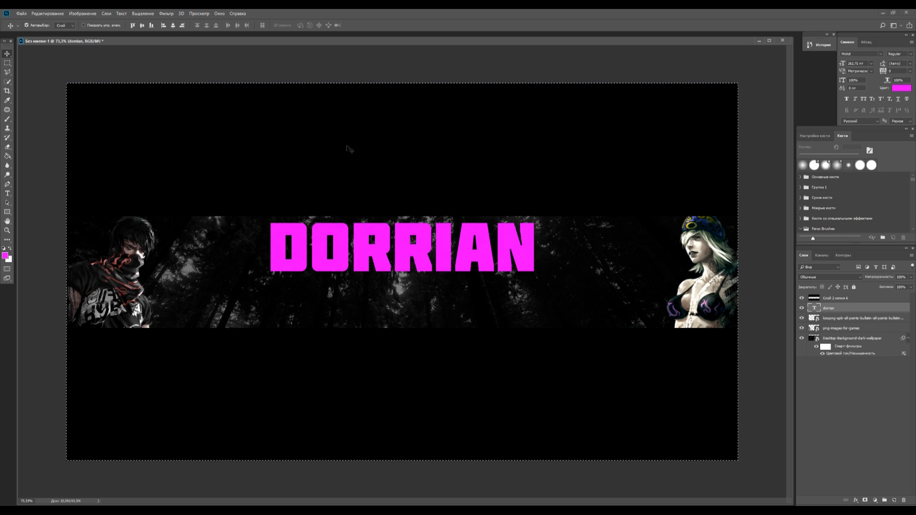
{"action": "left_click", "coordinate": [7, 63]}
{"action": "left_click", "coordinate": [309, 199]}
Open the DORRIAN text's layer style and inspect the Bevel and Emboss depth
{"action": "double_click", "coordinate": [851, 311]}
{"action": "left_click_drag", "start_coordinate": [202, 61], "coordinate": [736, 189]}
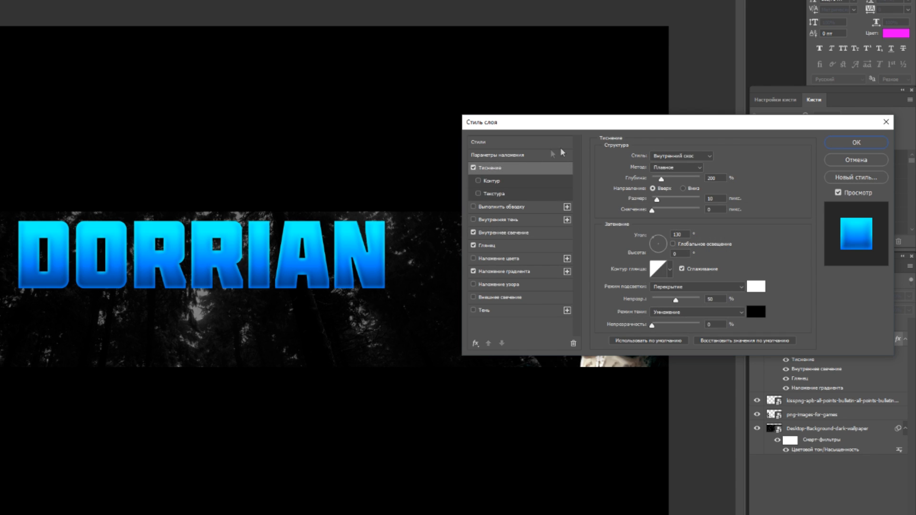
{"action": "left_click", "coordinate": [709, 178]}
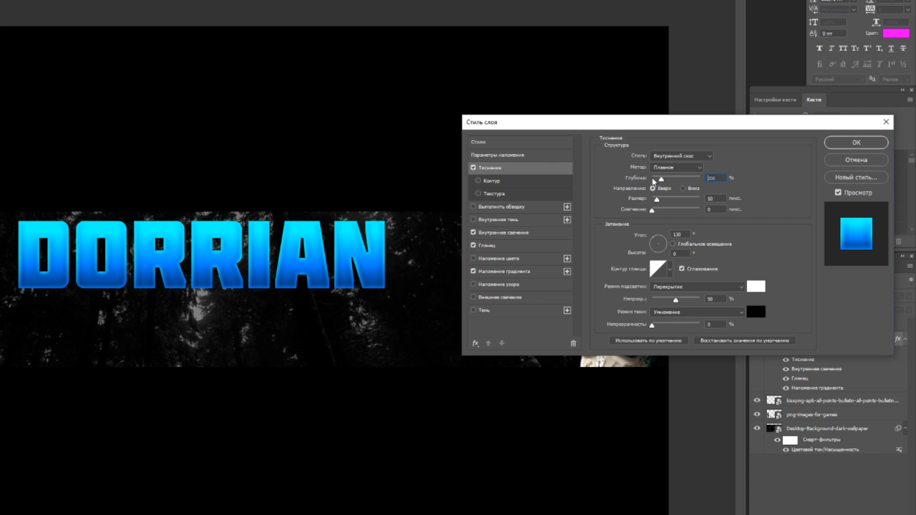
{"action": "key", "text": "Tab"}
Try blue 0072ff as the bevel's highlight colour for the DORRIAN text
{"action": "left_click", "coordinate": [756, 286]}
{"action": "left_click", "coordinate": [609, 280]}
{"action": "left_click_drag", "start_coordinate": [563, 266], "coordinate": [654, 219]}
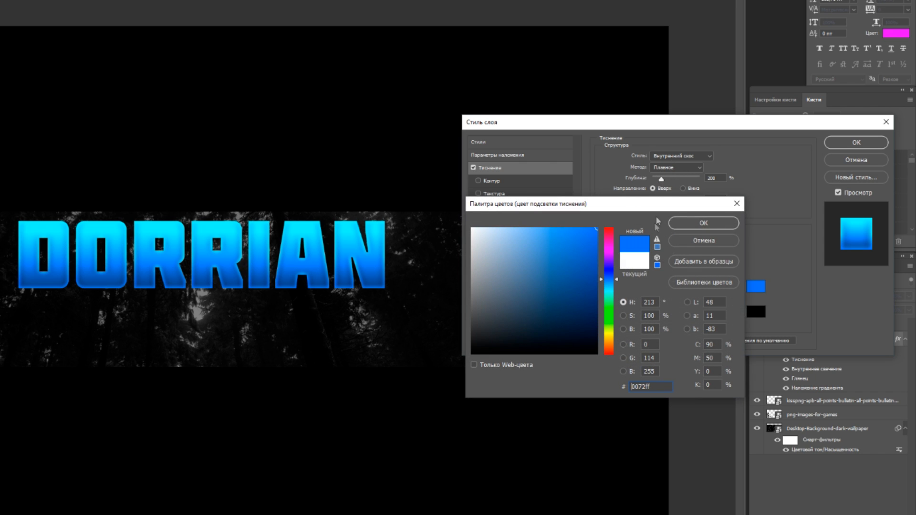
{"action": "left_click", "coordinate": [644, 261]}
{"action": "left_click", "coordinate": [555, 286]}
{"action": "key", "text": "Return"}
Review the Inner Glow opacity and the Satin settings in the DORRIAN text's layer style
{"action": "left_click", "coordinate": [496, 232]}
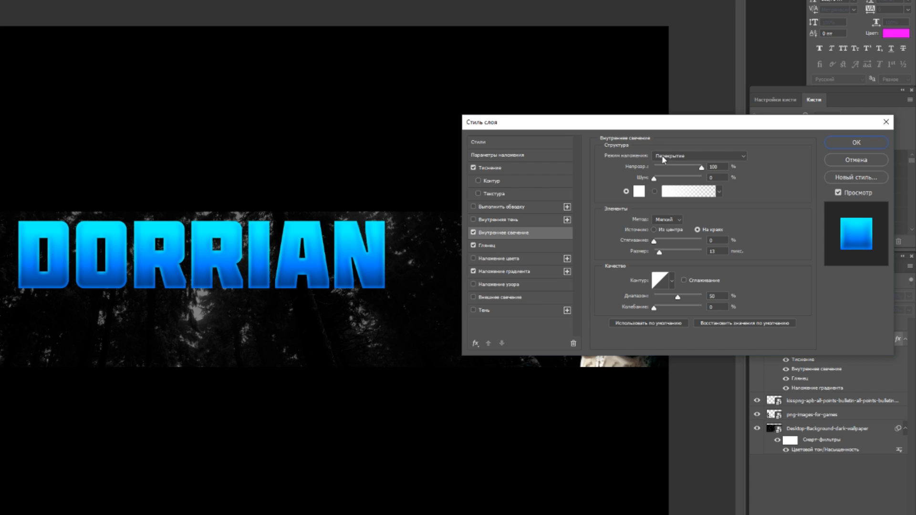
{"action": "double_click", "coordinate": [723, 167]}
{"action": "key", "text": "Tab"}
{"action": "left_click", "coordinate": [484, 246]}
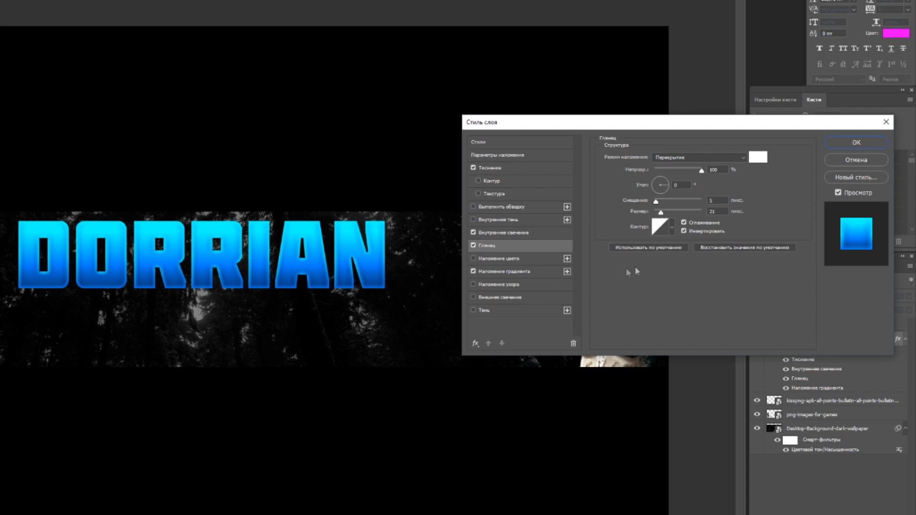
Inspect the colours of both stops in the DORRIAN text's Gradient Overlay without changing them
{"action": "left_click", "coordinate": [503, 271]}
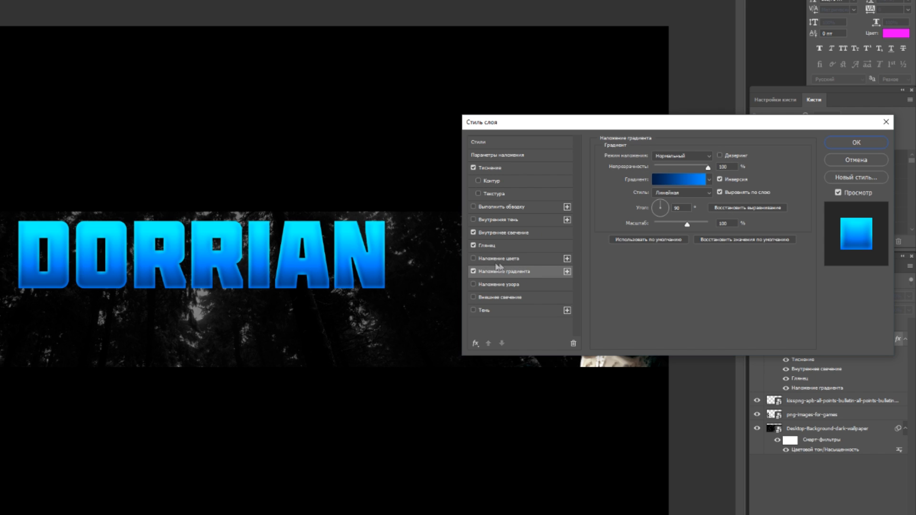
{"action": "left_click", "coordinate": [656, 180]}
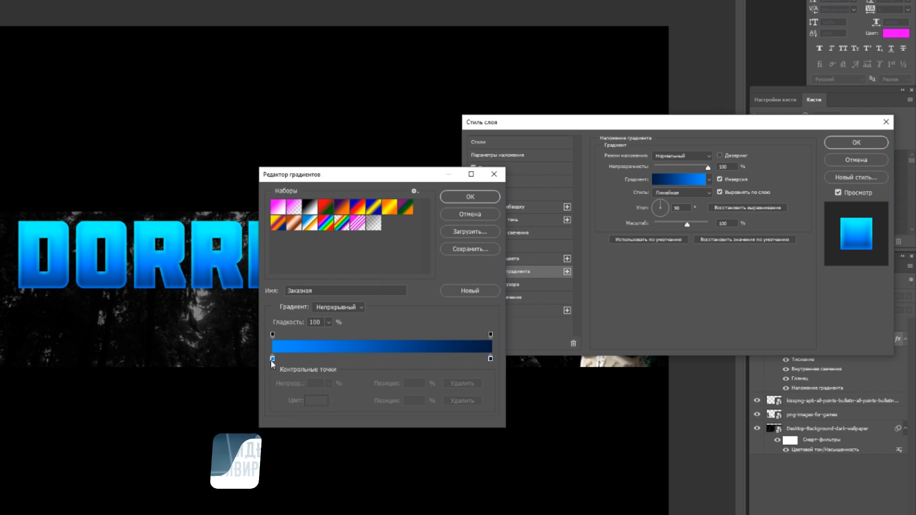
{"action": "left_click", "coordinate": [272, 359]}
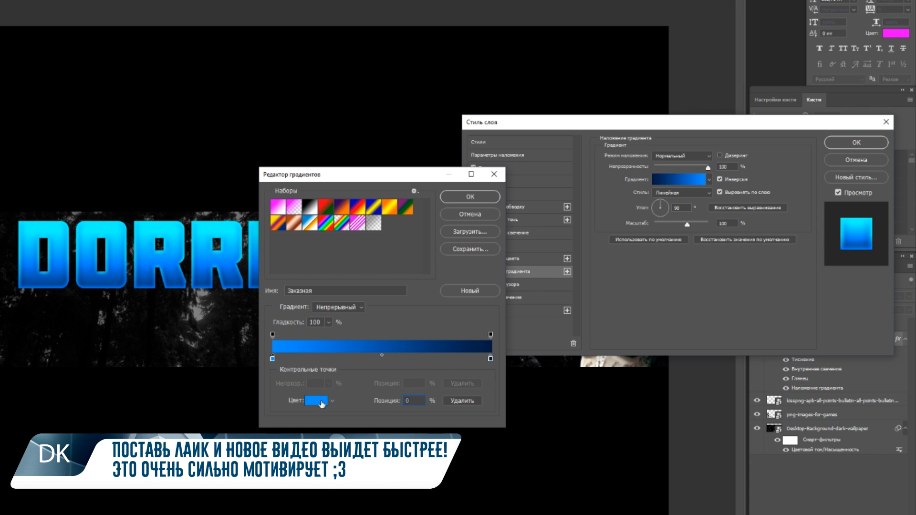
{"action": "left_click", "coordinate": [317, 402]}
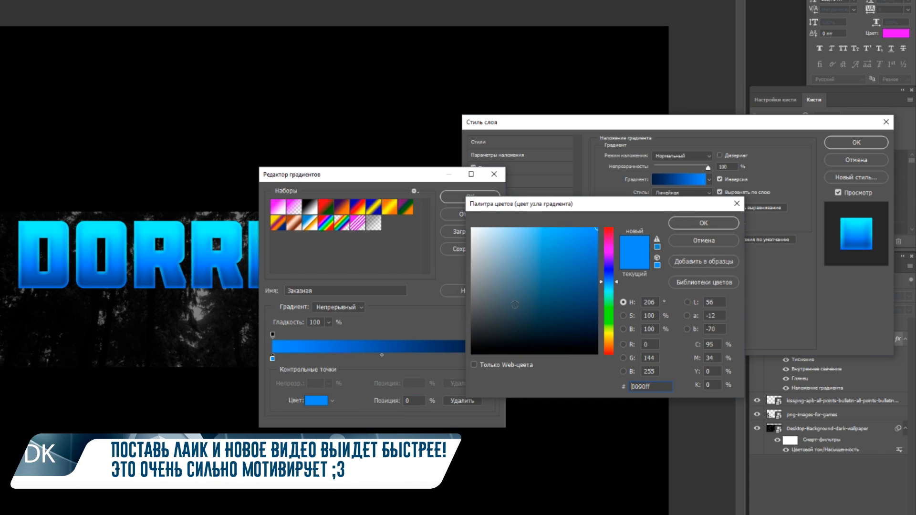
{"action": "left_click", "coordinate": [695, 224]}
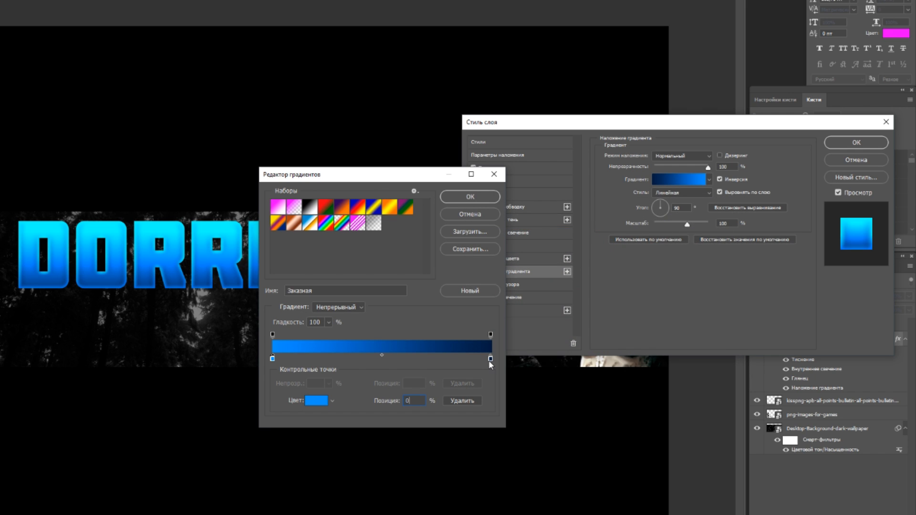
{"action": "left_click", "coordinate": [491, 360]}
{"action": "left_click", "coordinate": [318, 404]}
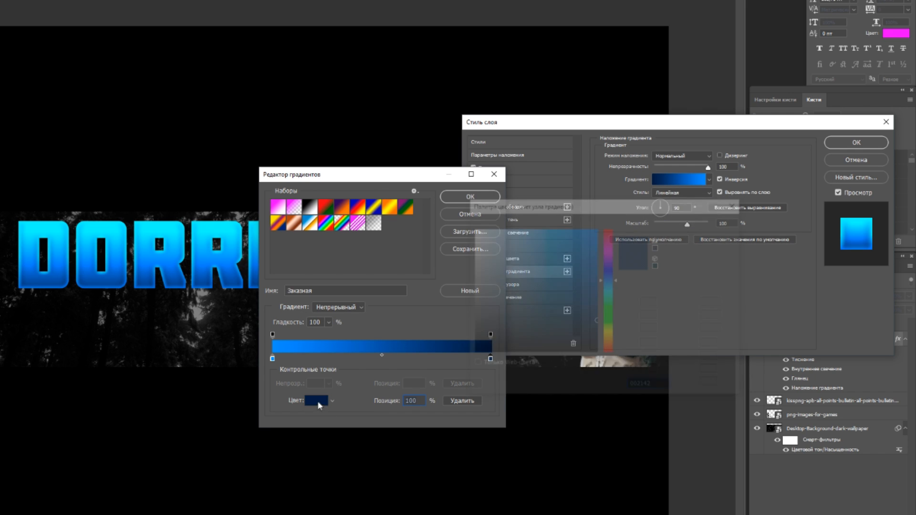
{"action": "left_click", "coordinate": [689, 244]}
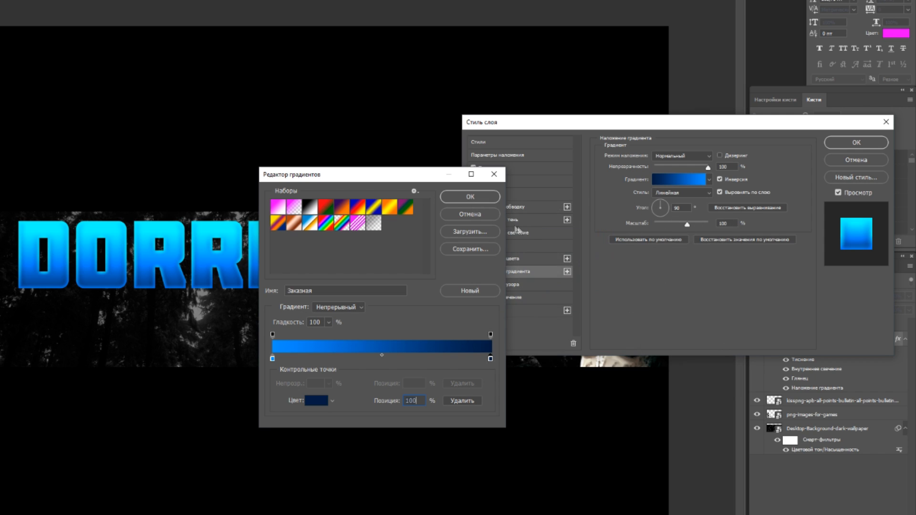
{"action": "left_click", "coordinate": [482, 215]}
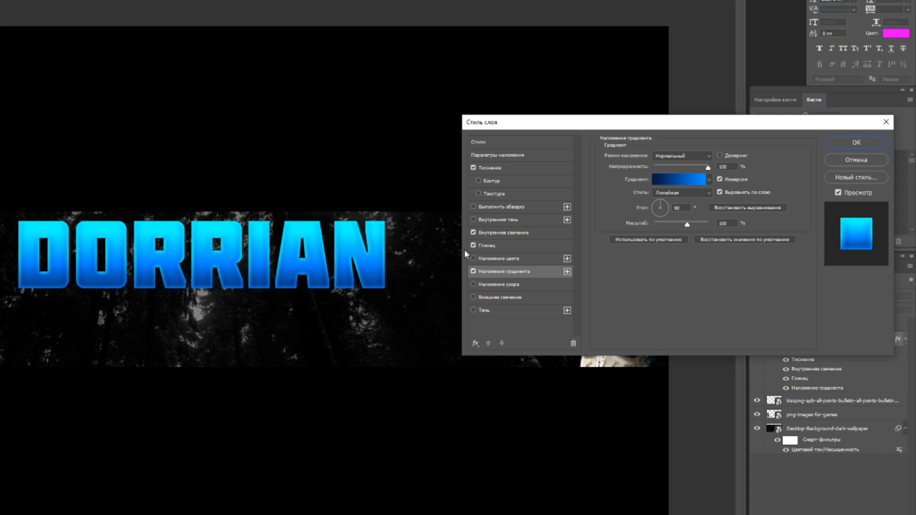
Compare the DORRIAN text's Gradient Overlay with and without inversion, keep it inverted and apply the layer style
{"action": "left_click", "coordinate": [720, 179]}
{"action": "left_click", "coordinate": [720, 179]}
{"action": "left_click", "coordinate": [858, 142]}
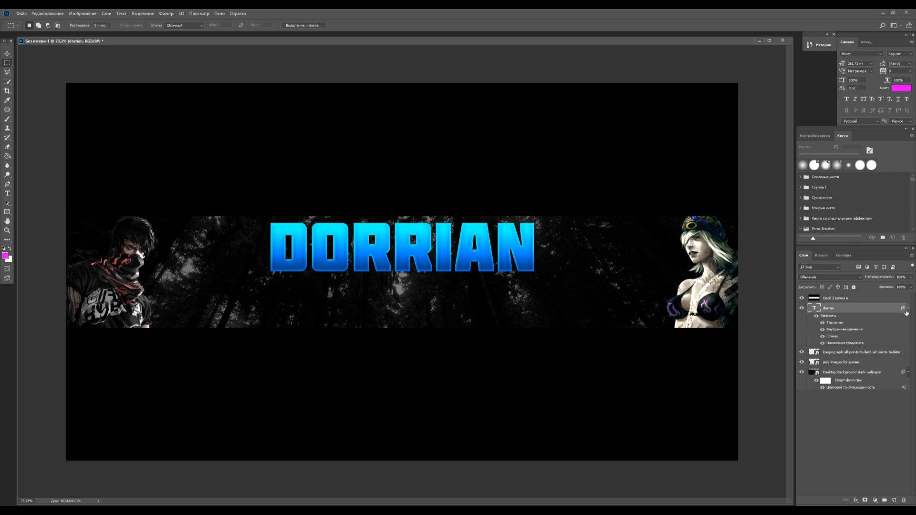
Duplicate the styled DORRIAN text below the original and change the copy to a smaller KARNETT
{"action": "left_click", "coordinate": [906, 340]}
{"action": "key", "text": "ctrl+j"}
{"action": "left_click_drag", "start_coordinate": [438, 253], "coordinate": [435, 304]}
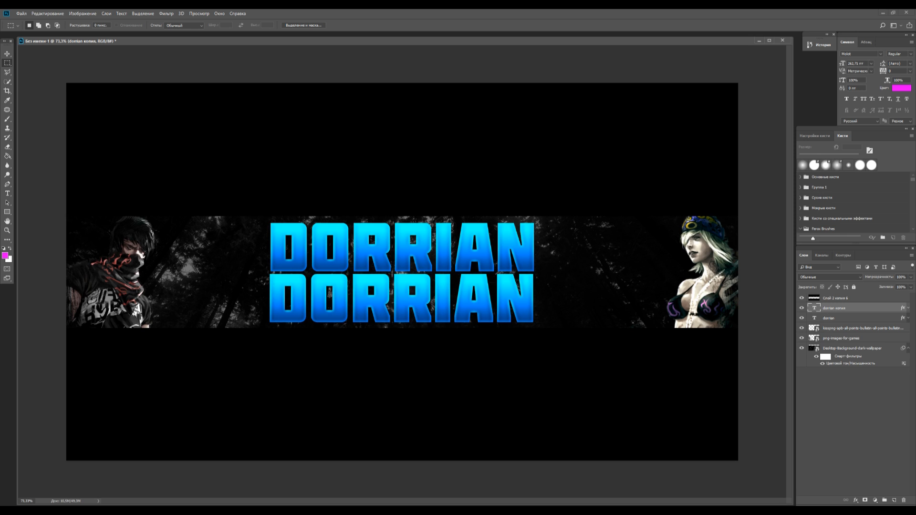
{"action": "left_click", "coordinate": [7, 193]}
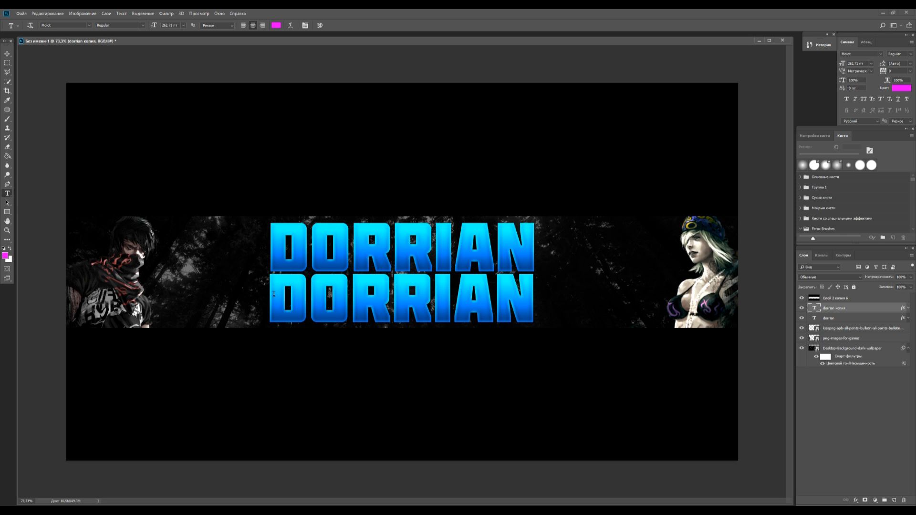
{"action": "left_click_drag", "start_coordinate": [274, 294], "coordinate": [603, 318]}
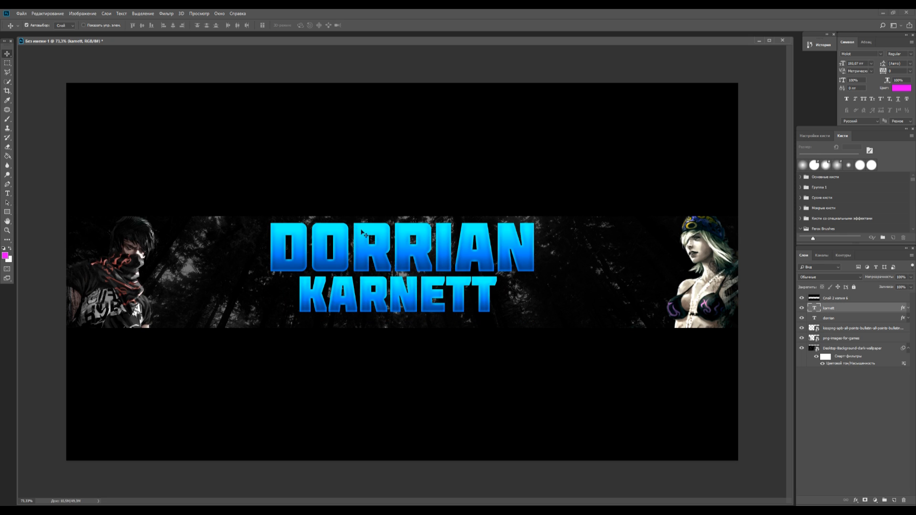
Centre the KARNETT text horizontally on the whole canvas and collapse the background layer's smart filter list
{"action": "key", "text": "ctrl+a"}
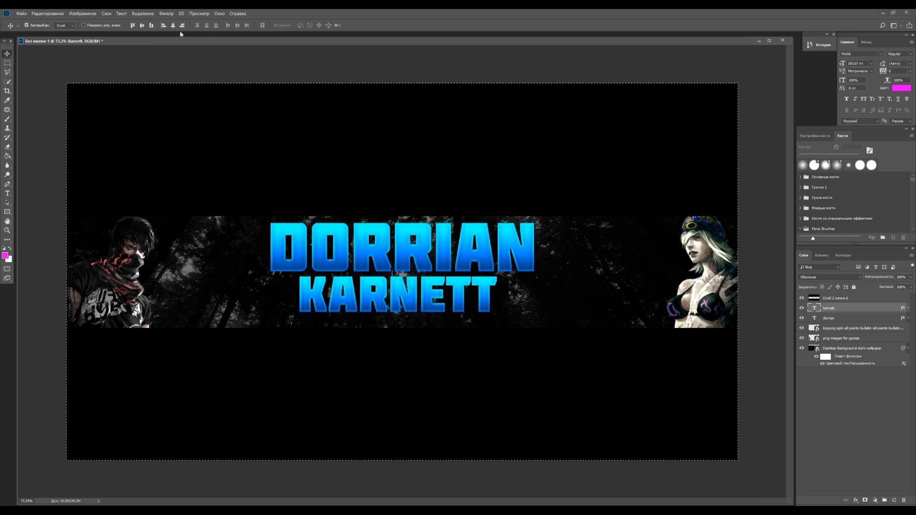
{"action": "left_click", "coordinate": [173, 26]}
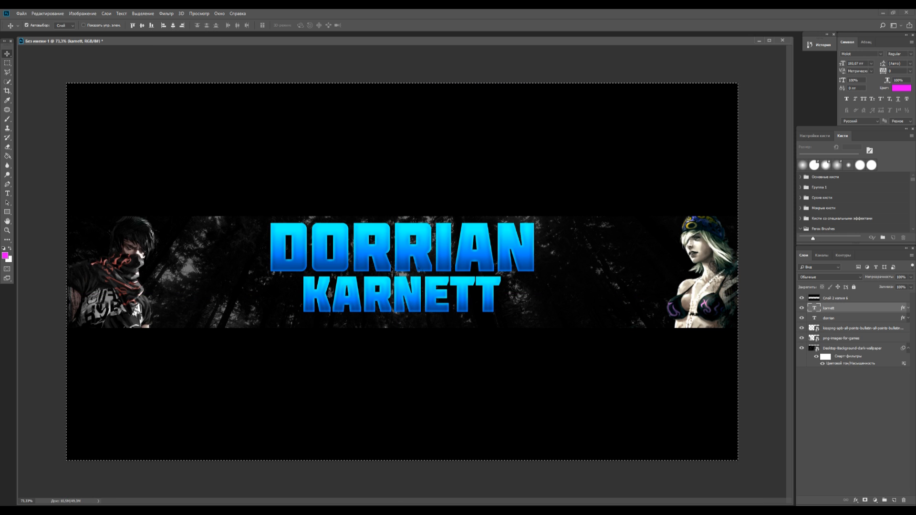
{"action": "left_click", "coordinate": [7, 63]}
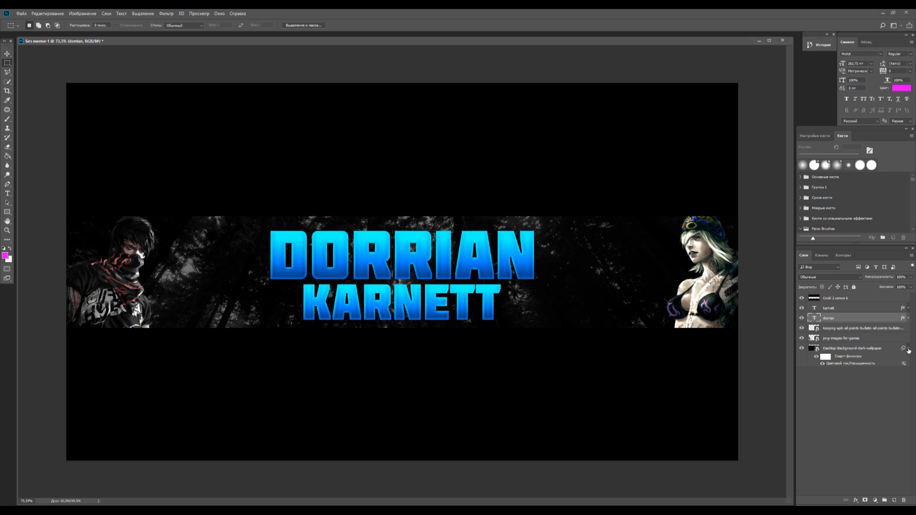
{"action": "left_click", "coordinate": [909, 349]}
Add a red ff0000 Inner Glow with 28% opacity and 27 px size to the png-images-for-games layer
{"action": "left_click", "coordinate": [801, 339]}
{"action": "left_click", "coordinate": [802, 339]}
{"action": "left_click", "coordinate": [802, 339]}
{"action": "left_click", "coordinate": [802, 339]}
{"action": "left_click", "coordinate": [881, 340]}
{"action": "double_click", "coordinate": [881, 339]}
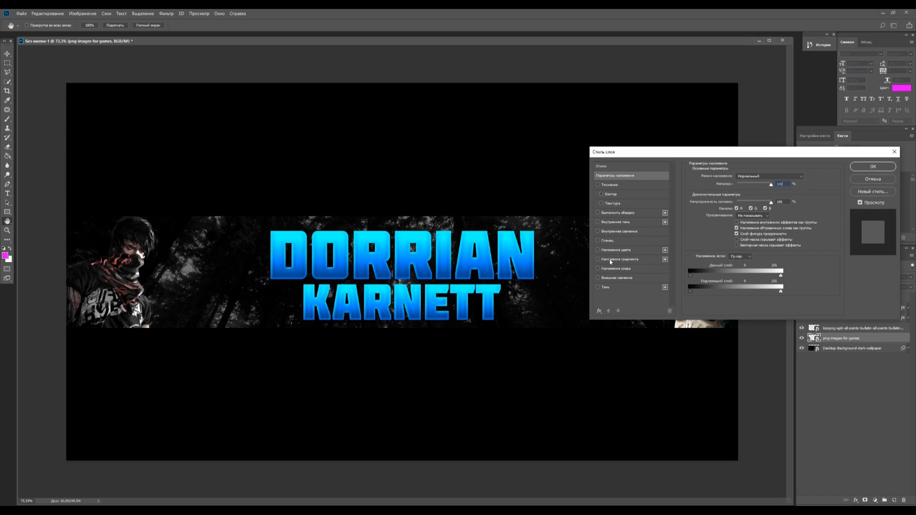
{"action": "left_click", "coordinate": [605, 233]}
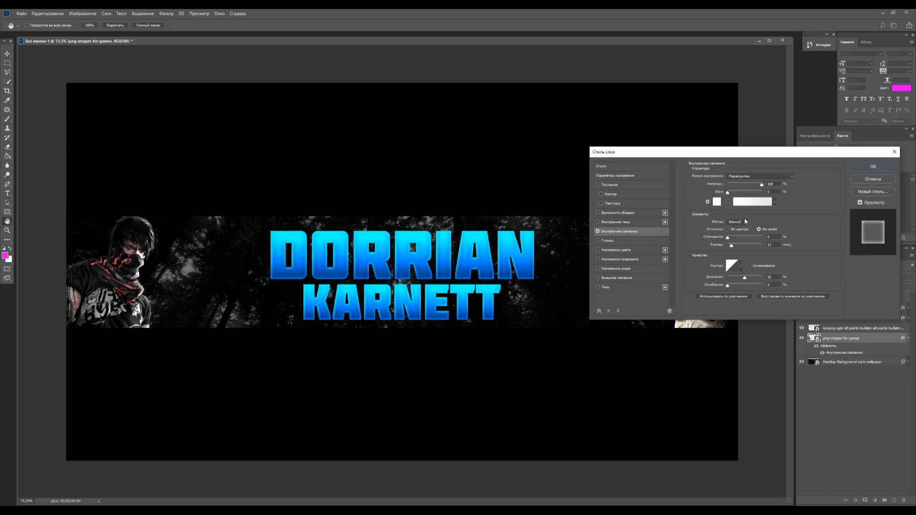
{"action": "left_click", "coordinate": [716, 201]}
{"action": "type", "text": "ff0000"}
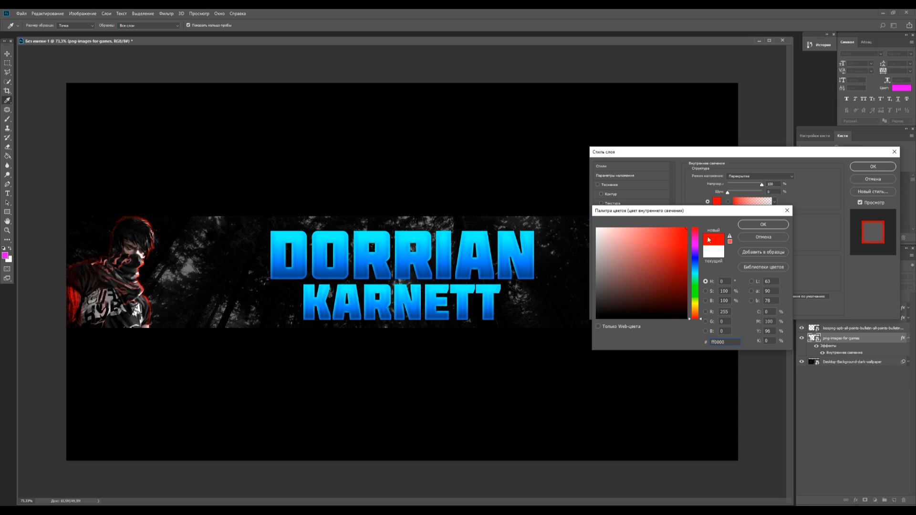
{"action": "key", "text": "Return"}
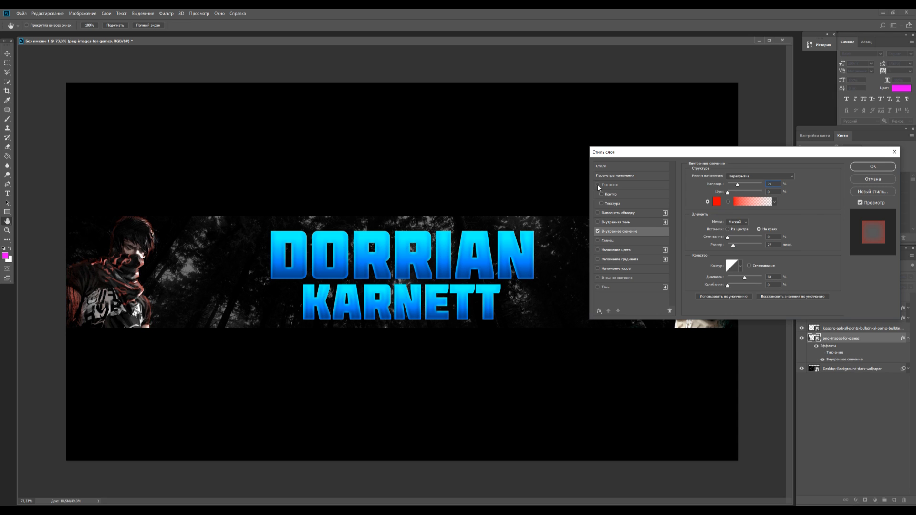
Enable Bevel and Emboss and a softened Drop Shadow on the masked character's layer and apply the style
{"action": "left_click", "coordinate": [612, 184]}
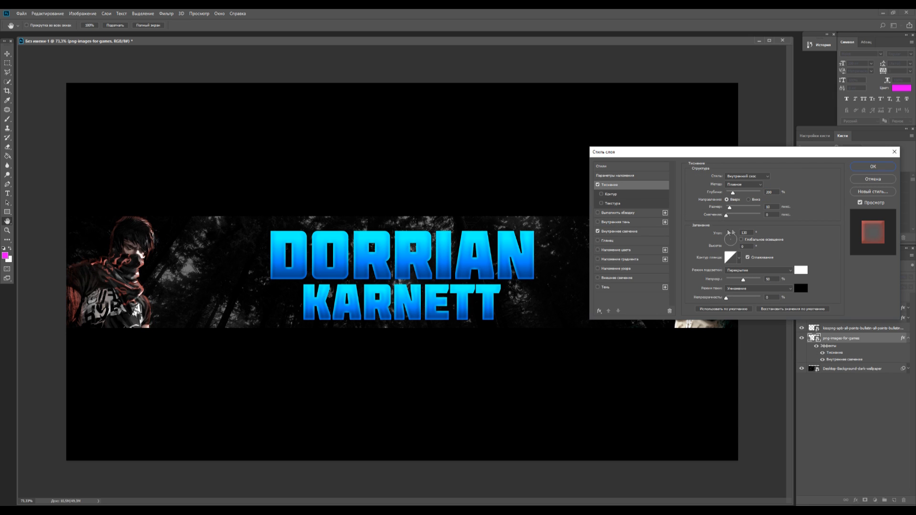
{"action": "left_click", "coordinate": [598, 287]}
{"action": "left_click", "coordinate": [605, 287]}
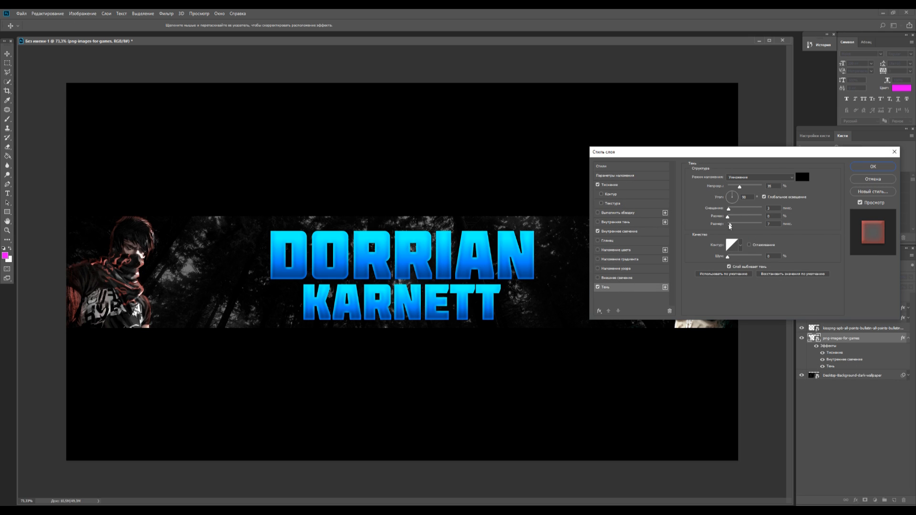
{"action": "left_click_drag", "start_coordinate": [729, 226], "coordinate": [736, 232]}
{"action": "key", "text": "Return"}
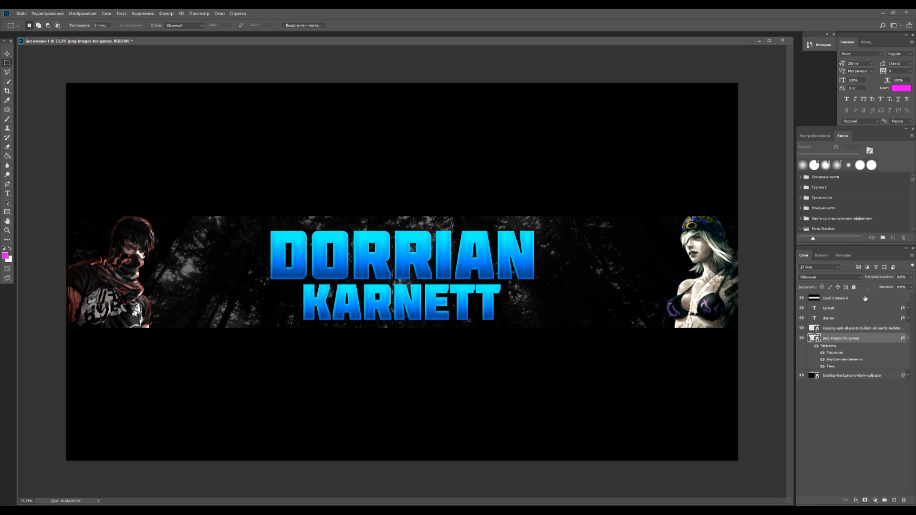
Copy the masked character's layer style and paste it onto the female character's layer
{"action": "right_click", "coordinate": [850, 341]}
{"action": "left_click", "coordinate": [811, 217]}
{"action": "right_click", "coordinate": [853, 333]}
{"action": "left_click", "coordinate": [817, 214]}
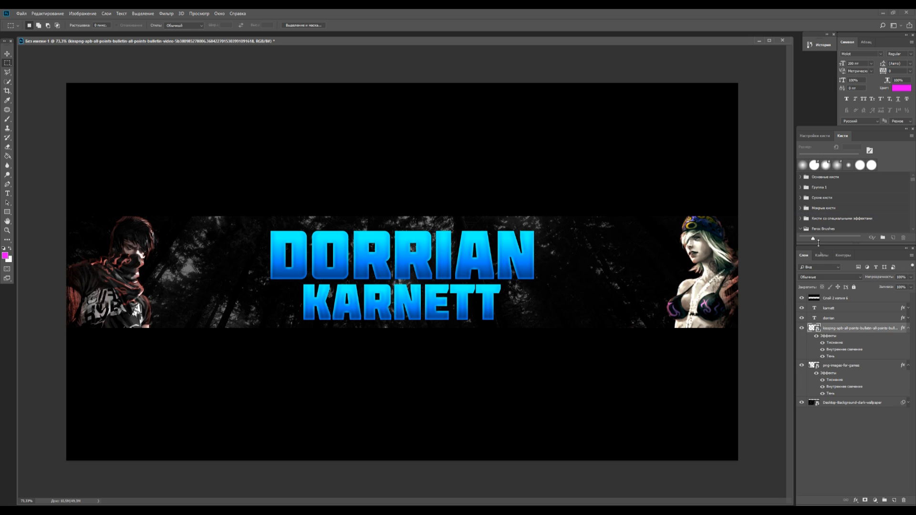
Collapse the female character layer's effects and rename that layer to 1
{"action": "left_click", "coordinate": [909, 328]}
{"action": "double_click", "coordinate": [873, 328]}
{"action": "type", "text": "1"}
{"action": "key", "text": "Return"}
Change layer 1's Inner Glow colour to blue 00aeff and apply the layer style
{"action": "double_click", "coordinate": [874, 329]}
{"action": "left_click_drag", "start_coordinate": [681, 152], "coordinate": [424, 192]}
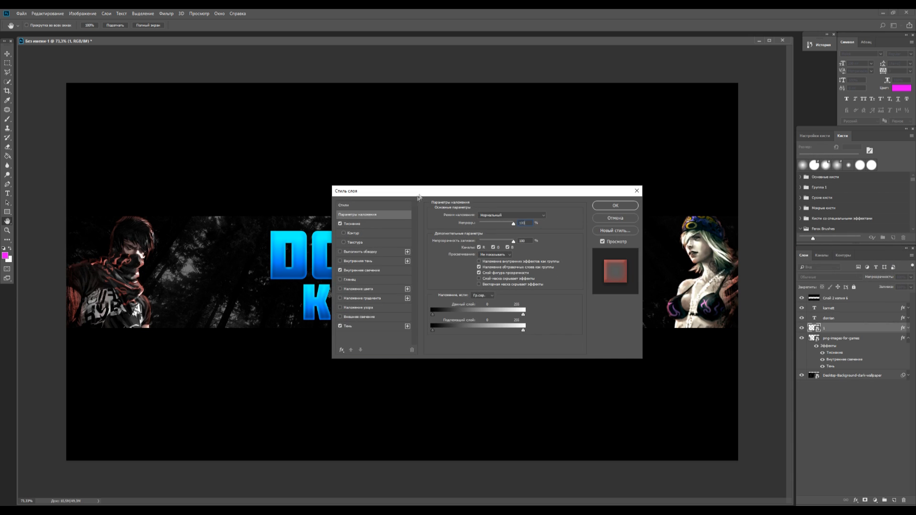
{"action": "left_click", "coordinate": [393, 271]}
{"action": "left_click", "coordinate": [458, 241]}
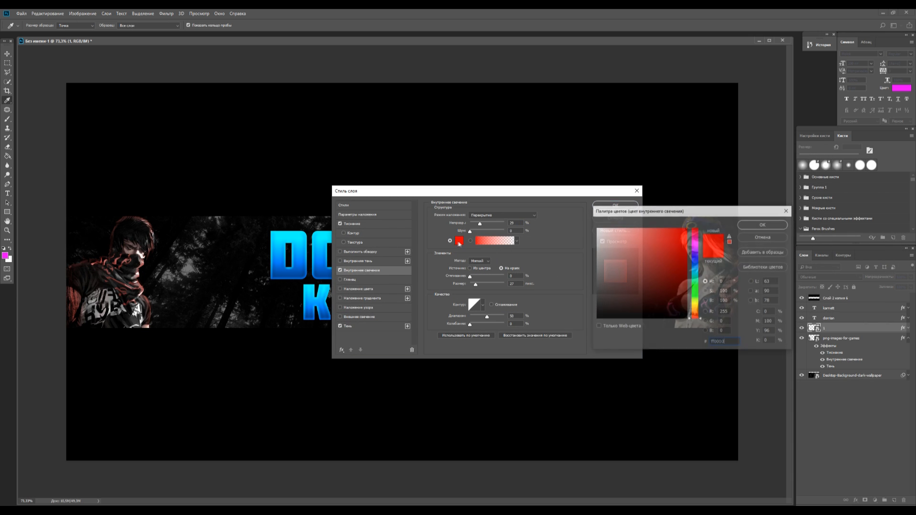
{"action": "left_click_drag", "start_coordinate": [693, 212], "coordinate": [423, 273]}
{"action": "left_click", "coordinate": [426, 326]}
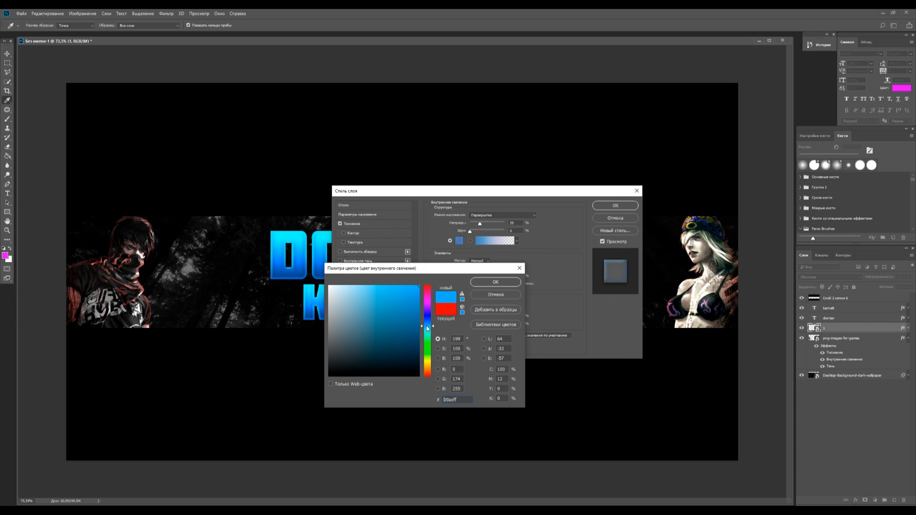
{"action": "left_click", "coordinate": [495, 283]}
{"action": "left_click", "coordinate": [615, 206]}
Collapse the masked character layer's effects and add two empty layers above the character layers
{"action": "left_click", "coordinate": [908, 340]}
{"action": "left_click", "coordinate": [894, 500]}
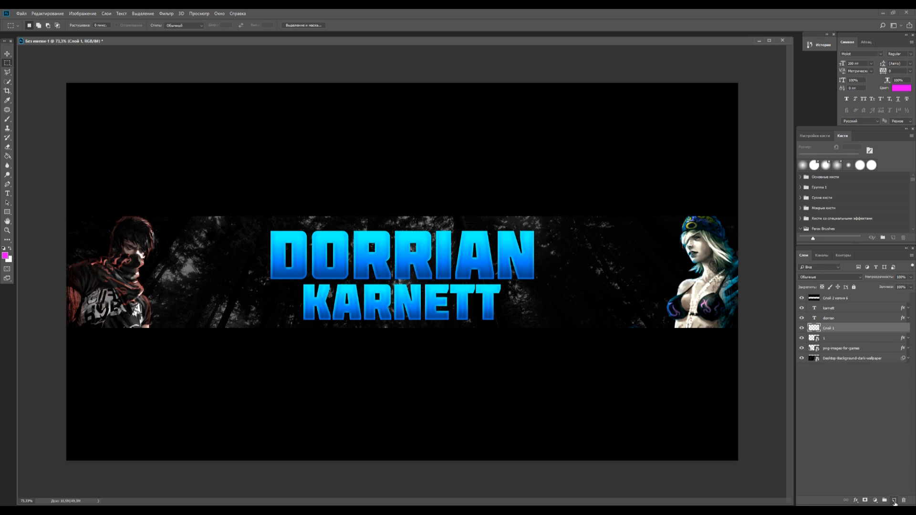
{"action": "left_click", "coordinate": [895, 501]}
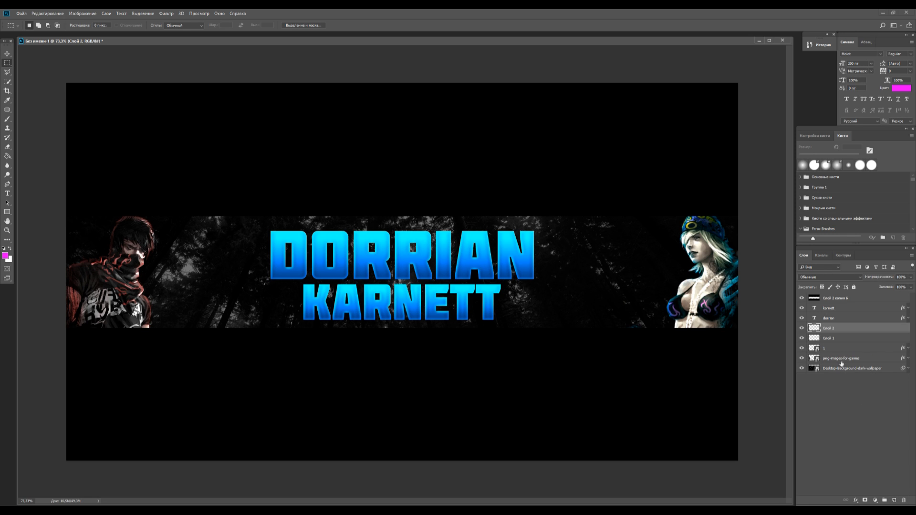
Paint a red glow over the masked character with a very large soft brush on the lower empty layer
{"action": "left_click", "coordinate": [836, 338]}
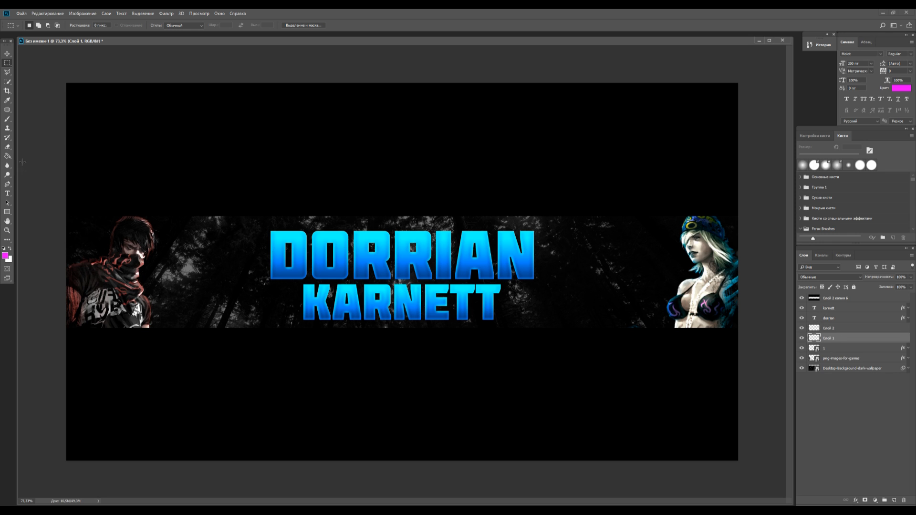
{"action": "left_click", "coordinate": [5, 257]}
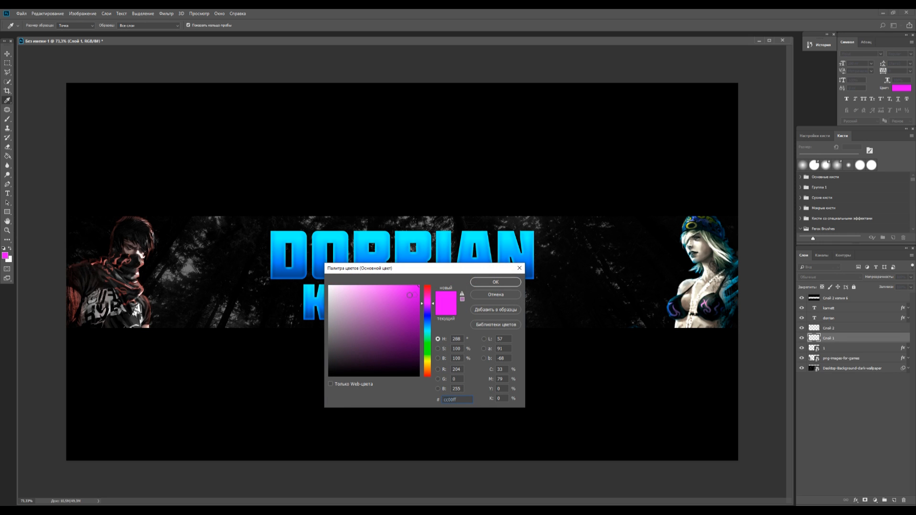
{"action": "left_click_drag", "start_coordinate": [428, 304], "coordinate": [428, 285]}
{"action": "left_click", "coordinate": [496, 282]}
{"action": "left_click", "coordinate": [8, 120]}
{"action": "left_click", "coordinate": [37, 28]}
{"action": "left_click_drag", "start_coordinate": [74, 51], "coordinate": [81, 51]}
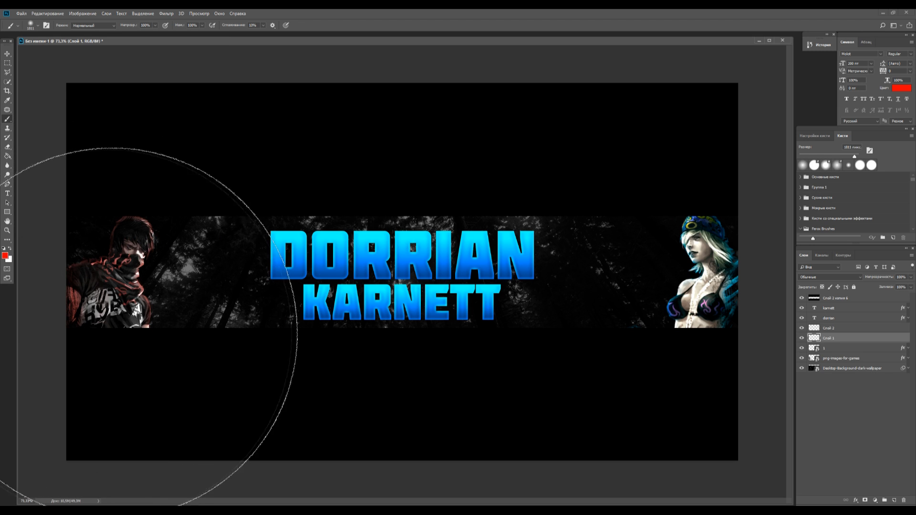
{"action": "left_click", "coordinate": [105, 340]}
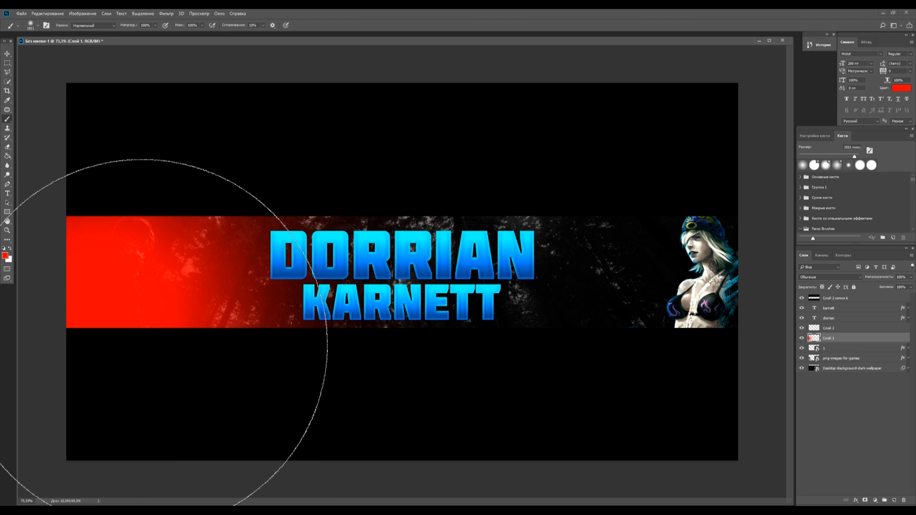
Set the red glow layer's blend mode to Soft Light and its opacity to 20%
{"action": "left_click", "coordinate": [832, 276]}
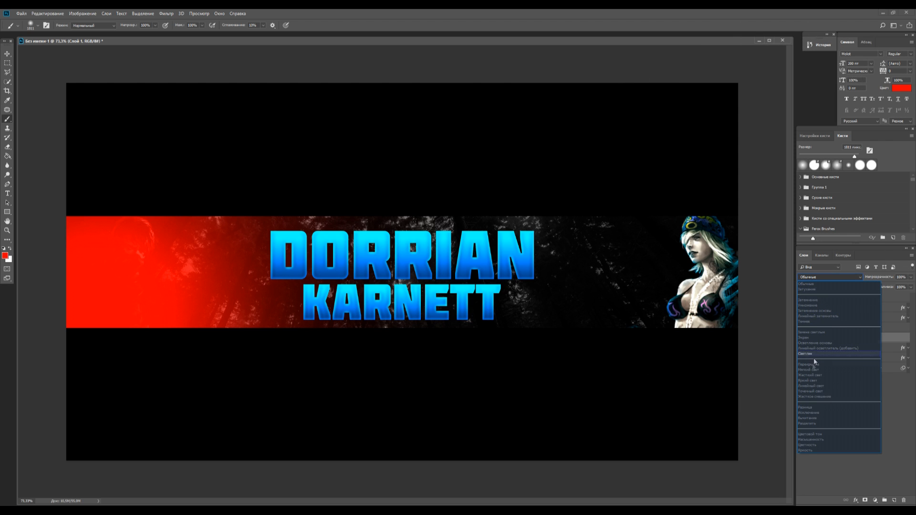
{"action": "left_click", "coordinate": [812, 370]}
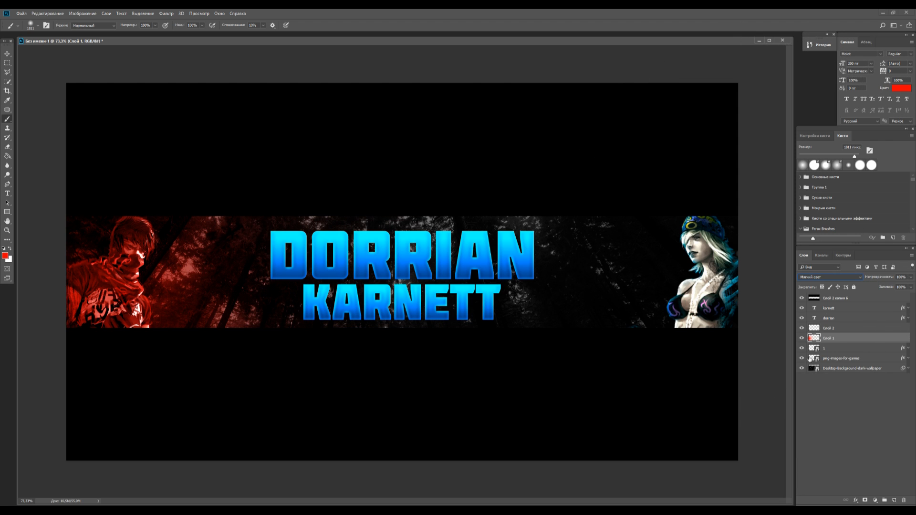
{"action": "type", "text": "20"}
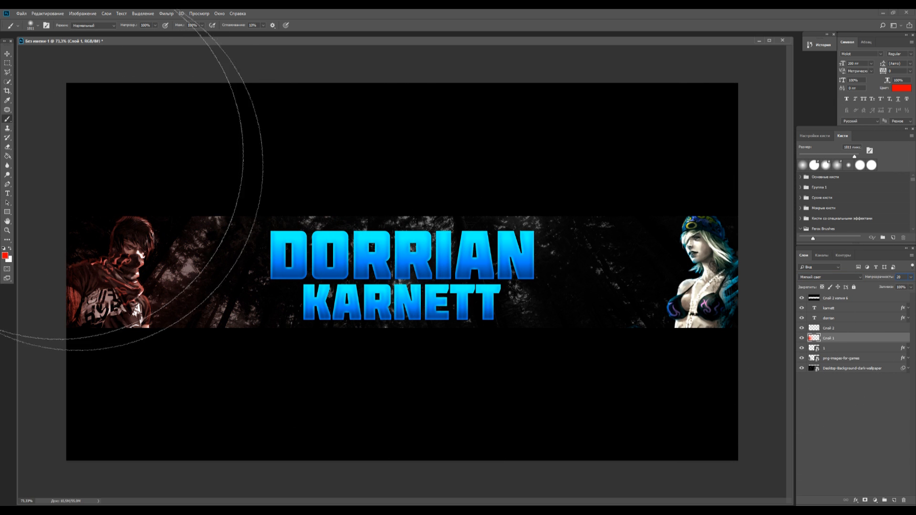
{"action": "left_click", "coordinate": [7, 54]}
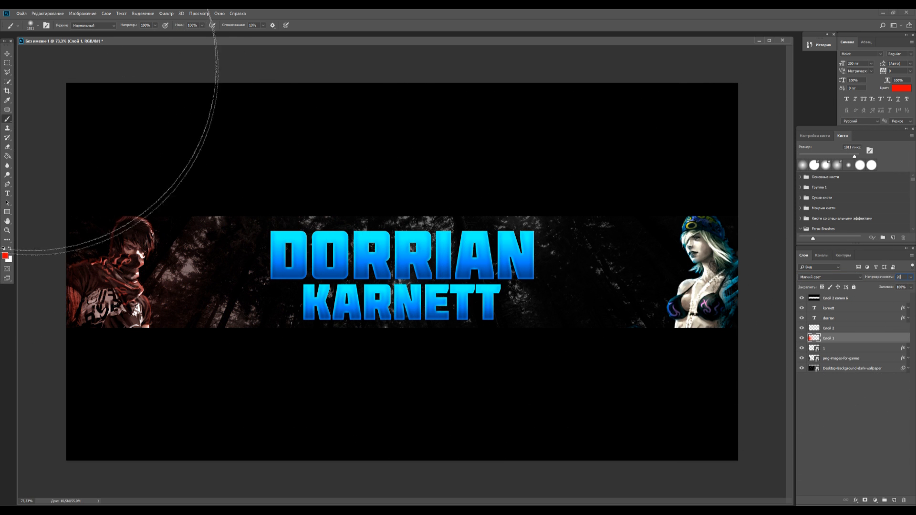
Move both glow layers beneath the two character layers and select the empty one
{"action": "left_click", "coordinate": [836, 332], "text": "shift"}
{"action": "left_click_drag", "start_coordinate": [835, 332], "coordinate": [834, 363]}
{"action": "left_click", "coordinate": [845, 348]}
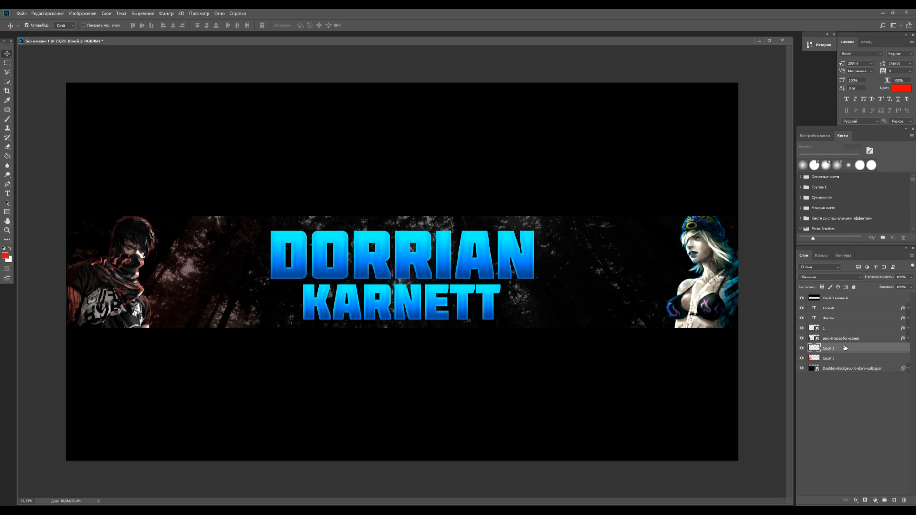
Set the foreground colour to blue 0090ff
{"action": "left_click", "coordinate": [6, 257]}
{"action": "left_click_drag", "start_coordinate": [428, 336], "coordinate": [429, 327]}
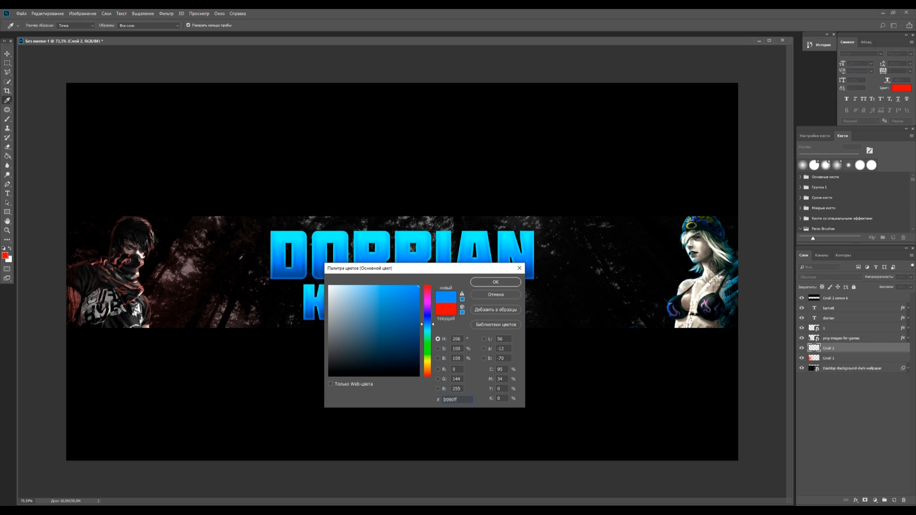
{"action": "left_click", "coordinate": [495, 282]}
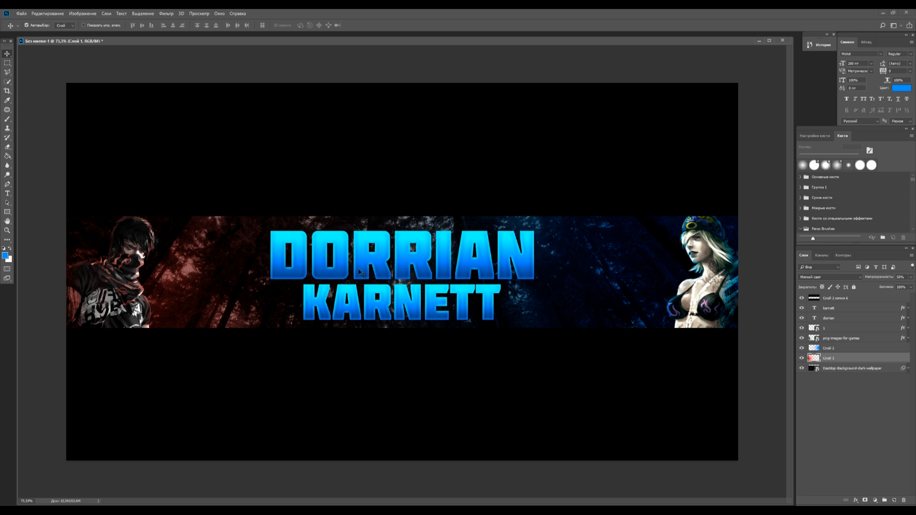
Change the lower title line's Gradient Overlay to a red-to-orange gradient
{"action": "scroll", "coordinate": [361, 273], "scroll_direction": "up", "scroll_amount": 3}
{"action": "scroll", "coordinate": [361, 273], "scroll_direction": "down", "scroll_amount": 1}
{"action": "scroll", "coordinate": [362, 272], "scroll_direction": "up", "scroll_amount": 1}
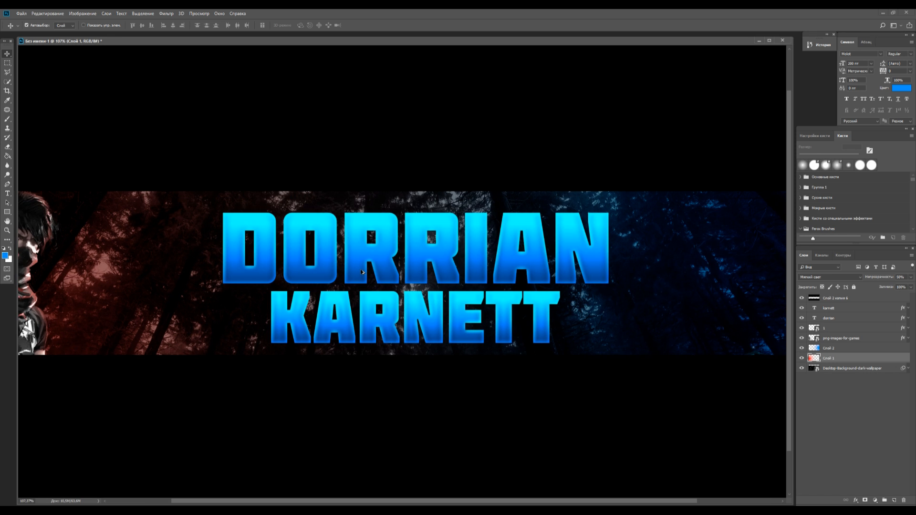
{"action": "double_click", "coordinate": [861, 308]}
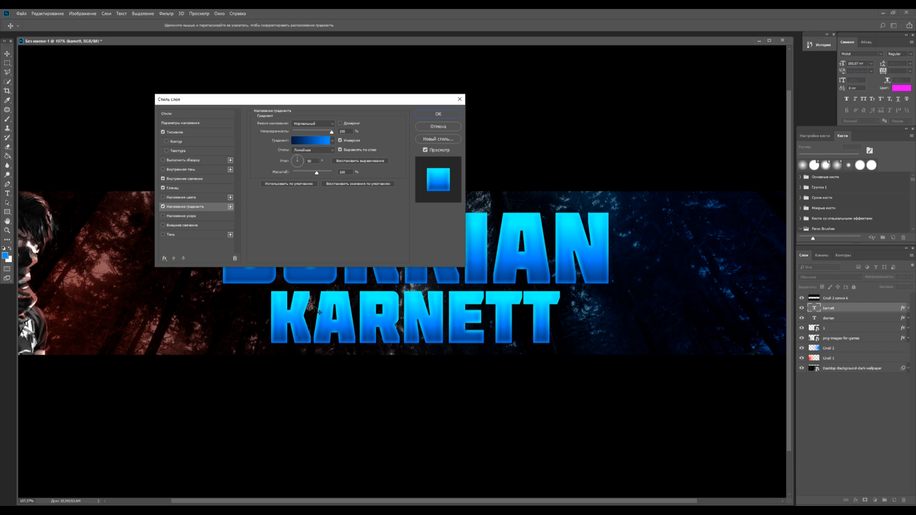
{"action": "left_click", "coordinate": [306, 140]}
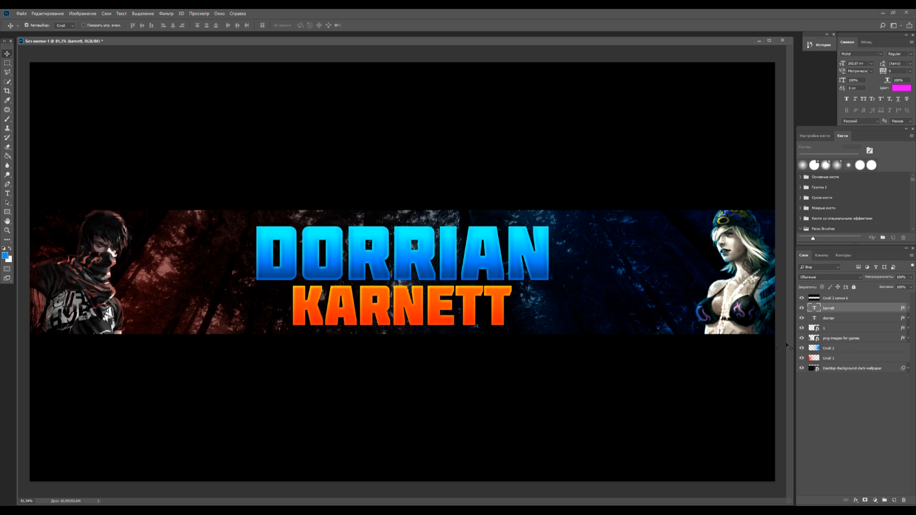
Rasterize the two title text layers, merge them into a single layer and check it by toggling its visibility
{"action": "left_click", "coordinate": [840, 318], "text": "ctrl"}
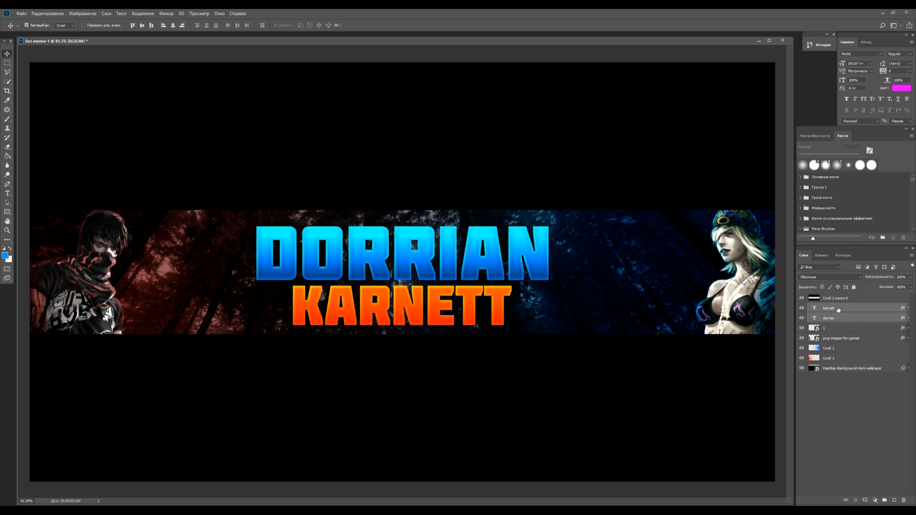
{"action": "right_click", "coordinate": [838, 309]}
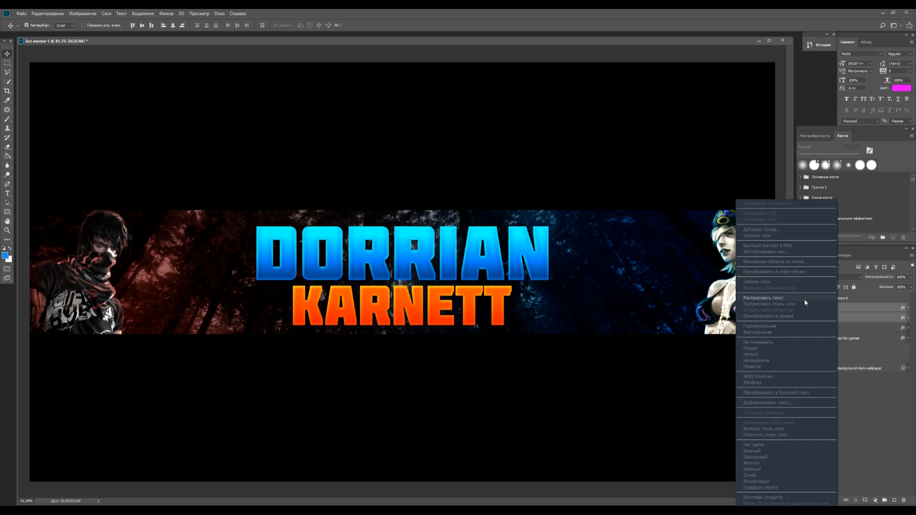
{"action": "left_click", "coordinate": [805, 299]}
{"action": "right_click", "coordinate": [840, 318]}
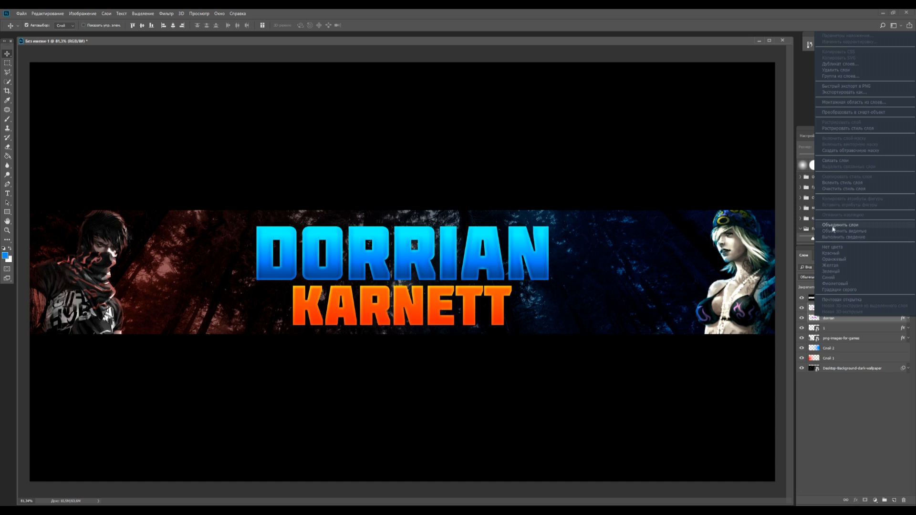
{"action": "left_click", "coordinate": [834, 226]}
{"action": "left_click", "coordinate": [802, 308]}
{"action": "left_click", "coordinate": [802, 307]}
{"action": "left_click", "coordinate": [802, 309]}
{"action": "left_click", "coordinate": [802, 309]}
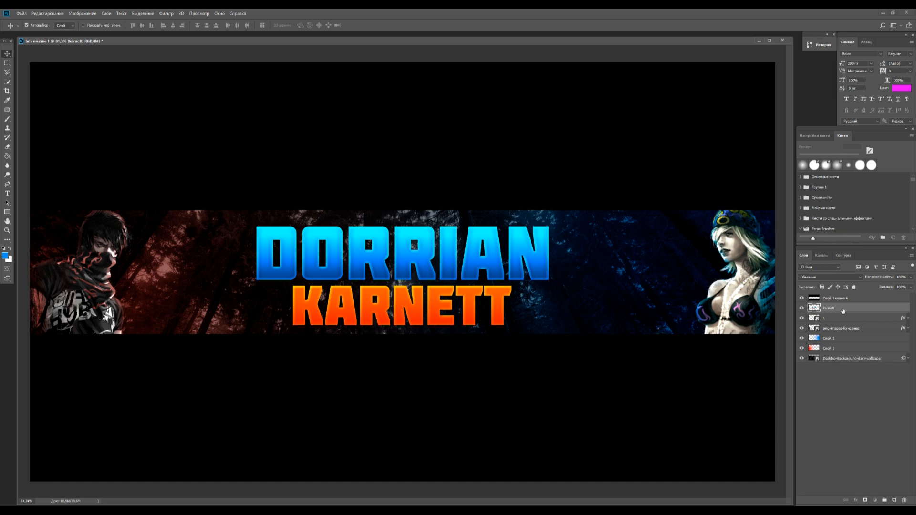
Move the merged title layer beneath the glow layers, directly above the forest background
{"action": "left_click_drag", "start_coordinate": [843, 311], "coordinate": [840, 351]}
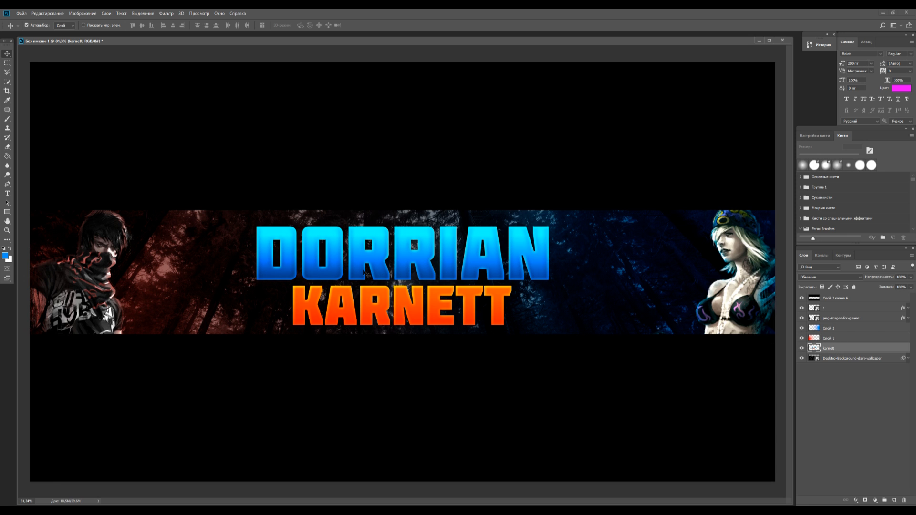
{"action": "scroll", "coordinate": [364, 273], "scroll_direction": "down", "scroll_amount": 6}
{"action": "scroll", "coordinate": [466, 274], "scroll_direction": "up", "scroll_amount": 4}
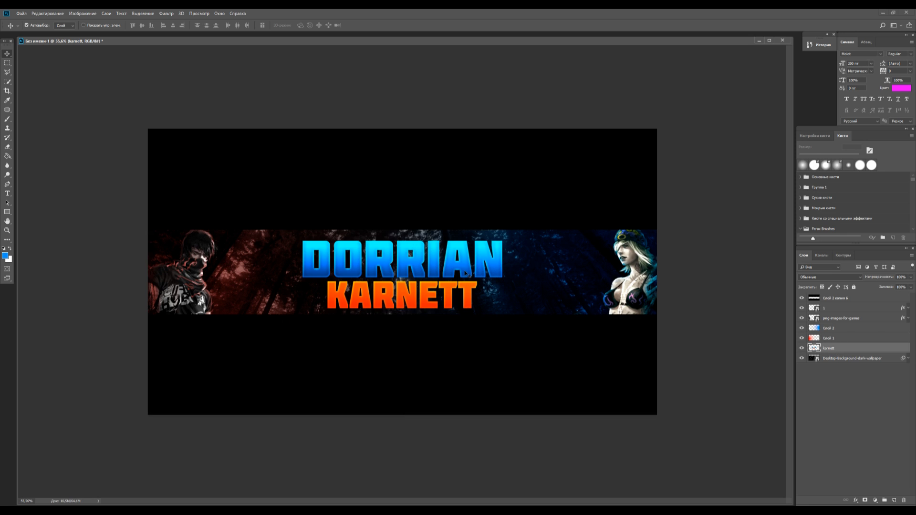
{"action": "scroll", "coordinate": [464, 274], "scroll_direction": "up", "scroll_amount": 4}
{"action": "scroll", "coordinate": [460, 281], "scroll_direction": "down", "scroll_amount": 3}
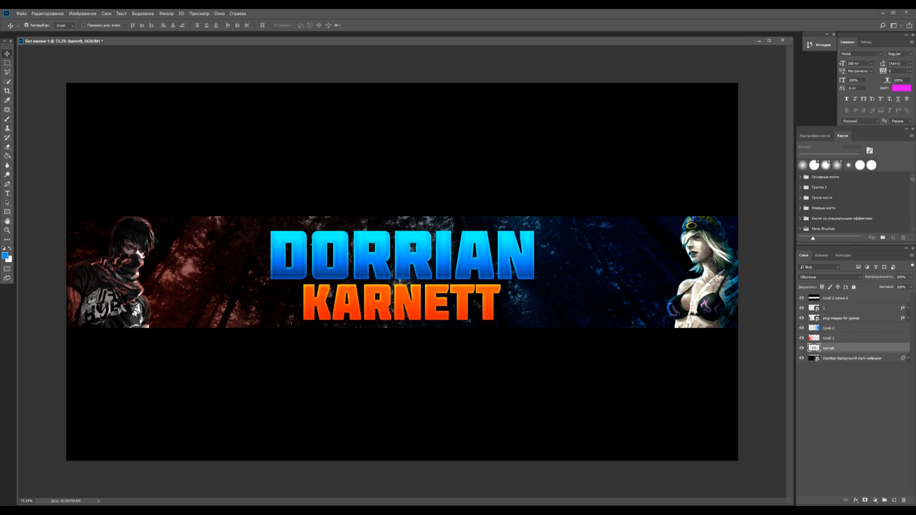
Apply Hue/Saturation to the merged title with saturation -72 and lightness +47
{"action": "key", "text": "ctrl+u"}
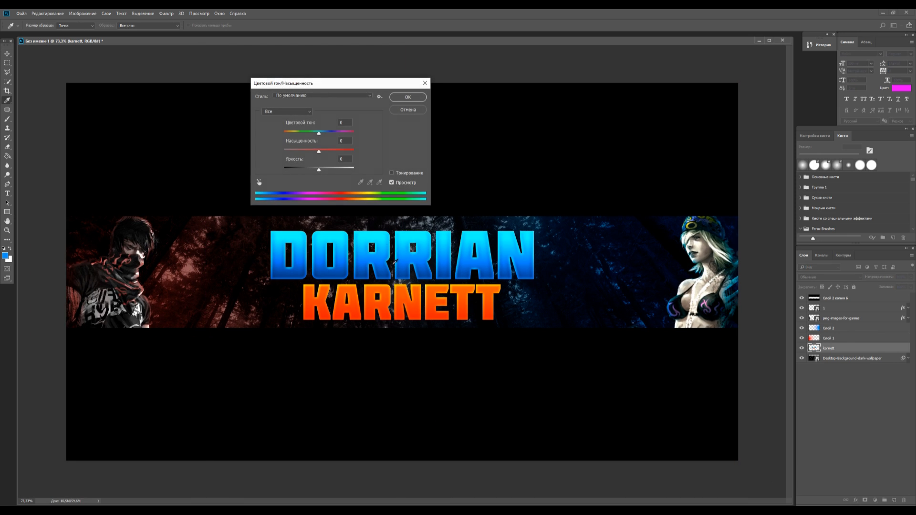
{"action": "left_click_drag", "start_coordinate": [329, 170], "coordinate": [302, 153]}
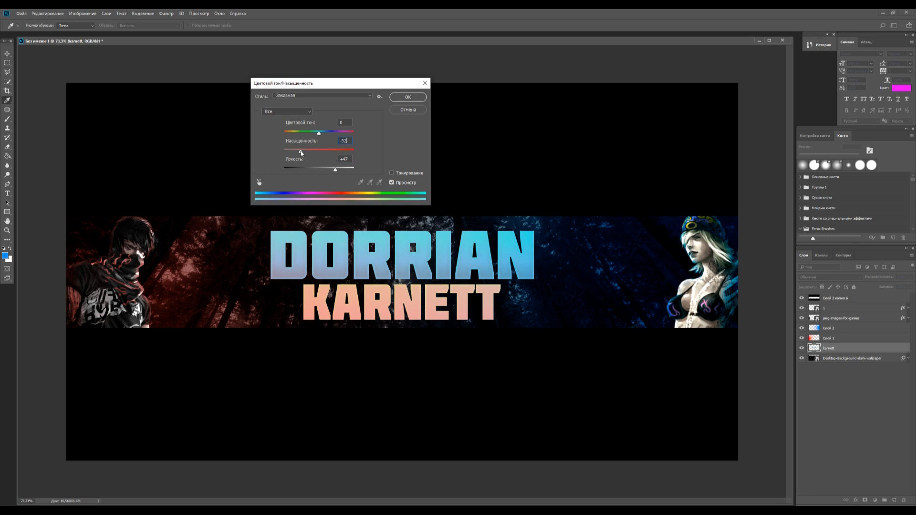
{"action": "left_click_drag", "start_coordinate": [319, 134], "coordinate": [325, 136]}
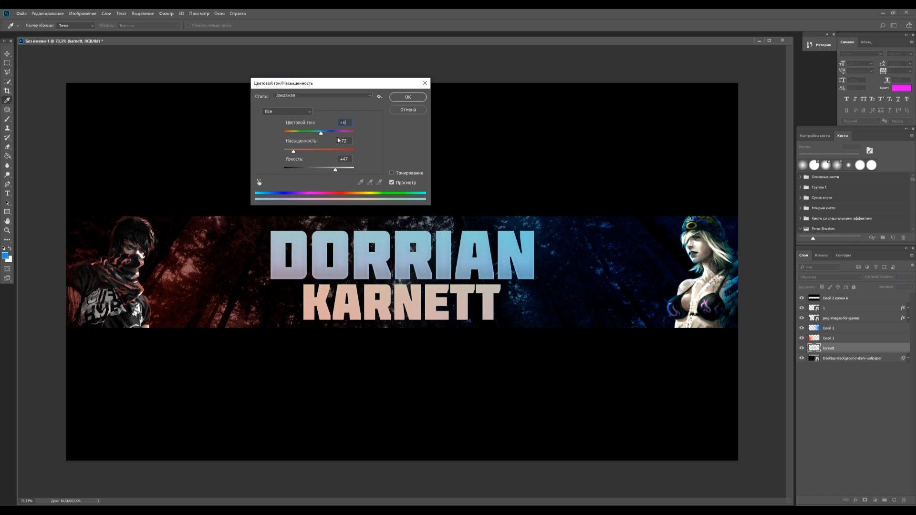
{"action": "left_click", "coordinate": [338, 133]}
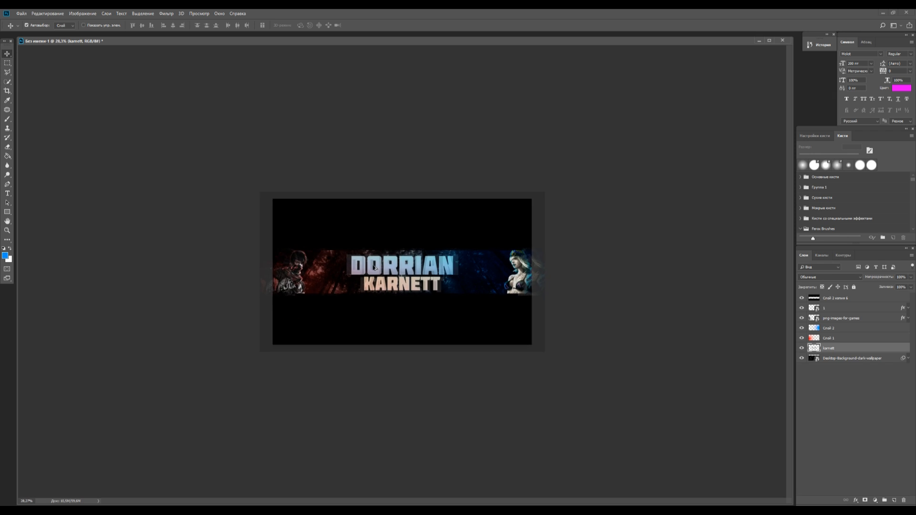
{"action": "scroll", "coordinate": [332, 269], "scroll_direction": "up", "scroll_amount": 4}
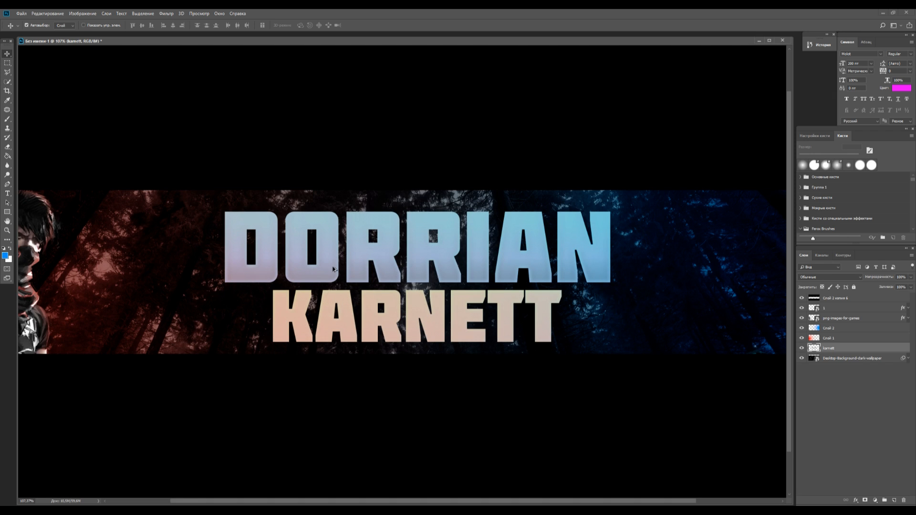
Duplicate the title layer and offset the copy slightly beneath the original as an extrusion
{"action": "scroll", "coordinate": [510, 279], "scroll_direction": "up", "scroll_amount": 2}
{"action": "key", "text": "ctrl+j"}
{"action": "left_click_drag", "start_coordinate": [415, 256], "coordinate": [405, 259]}
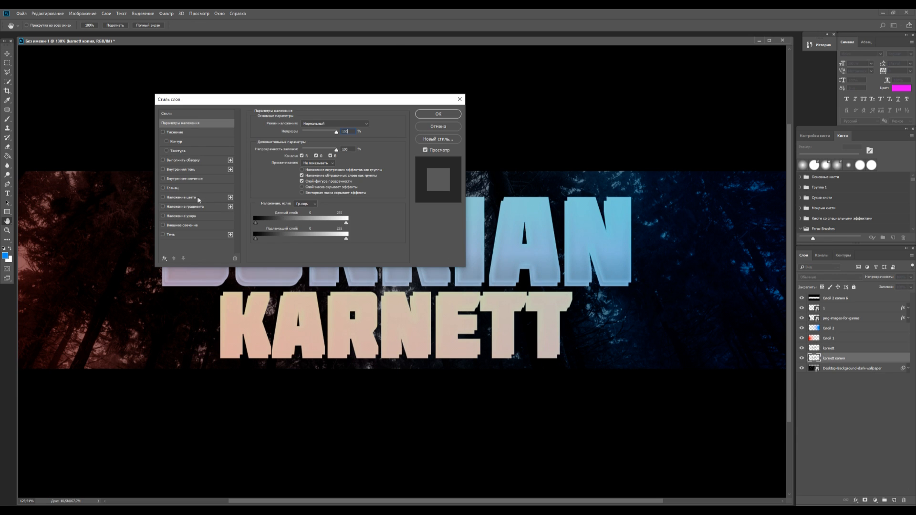
Add a dark grey 494949 Color Overlay to the offset title copy and apply the layer style
{"action": "left_click", "coordinate": [199, 200]}
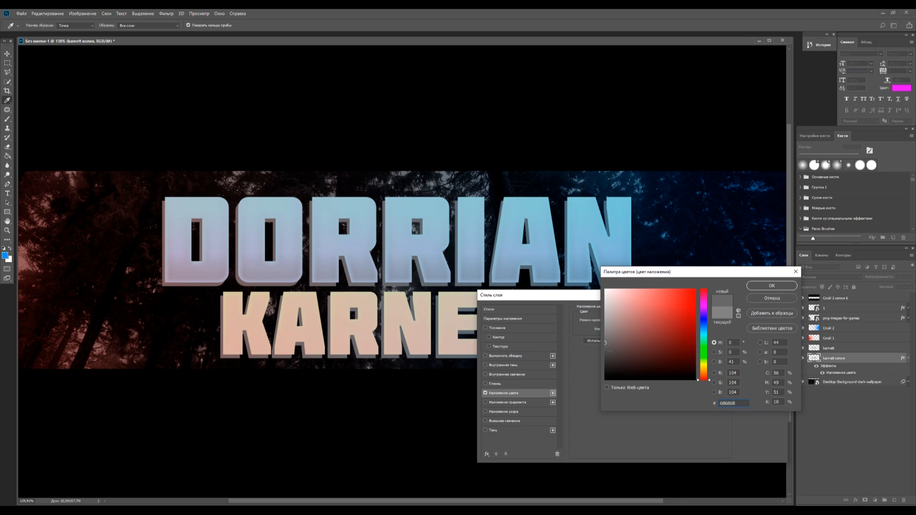
{"action": "left_click_drag", "start_coordinate": [605, 342], "coordinate": [605, 355]}
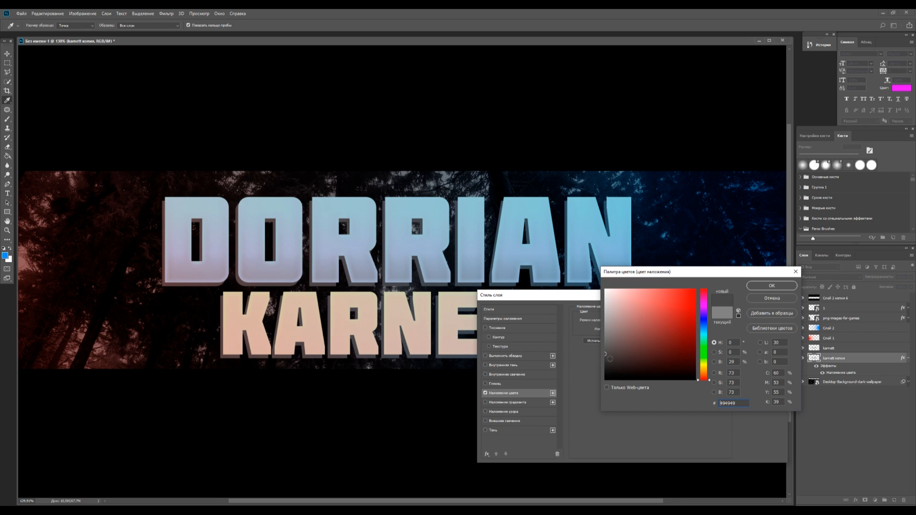
{"action": "left_click", "coordinate": [771, 286]}
{"action": "left_click", "coordinate": [761, 311]}
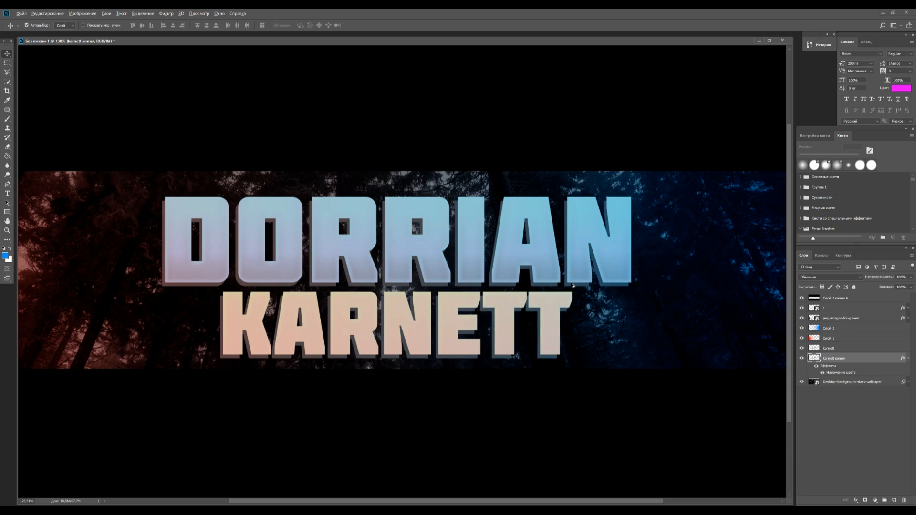
{"action": "scroll", "coordinate": [573, 286], "scroll_direction": "down", "scroll_amount": 2}
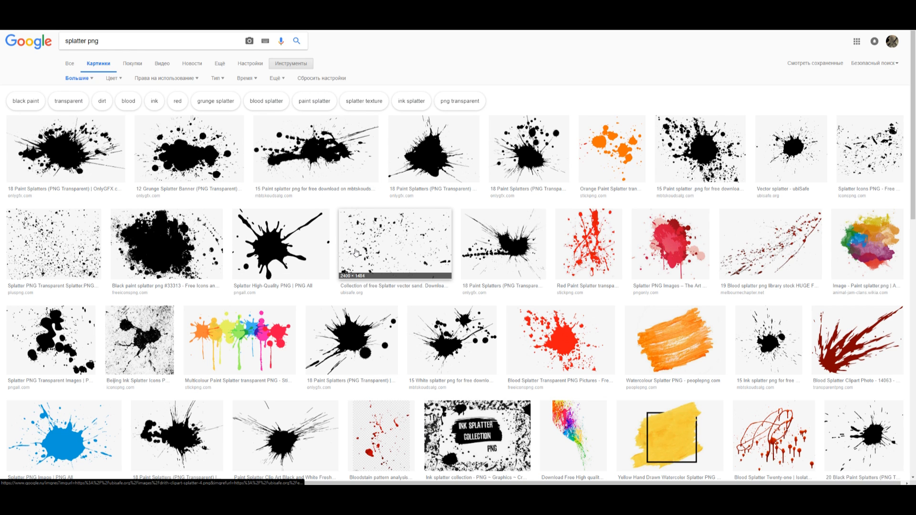
Find a blue paint splatter PNG online, place it behind the female character and move its layer beneath the title
{"action": "scroll", "coordinate": [356, 252], "scroll_direction": "down", "scroll_amount": 3}
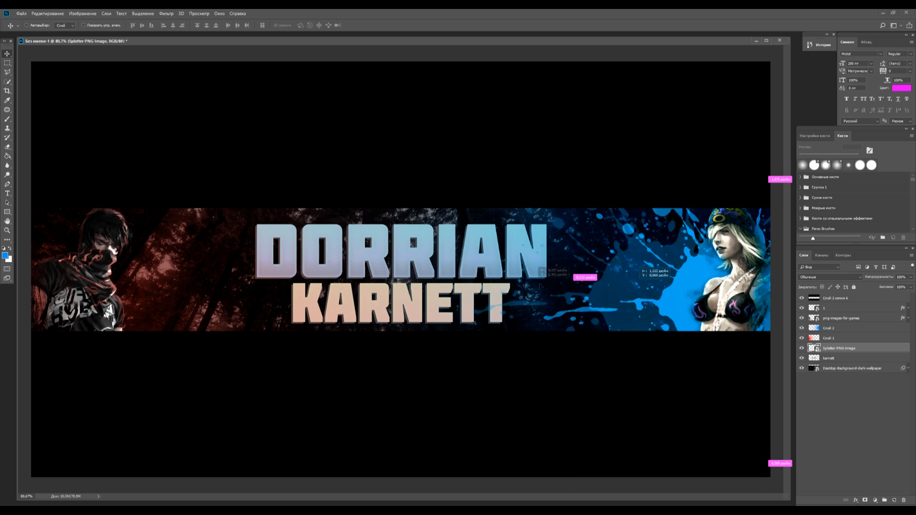
{"action": "left_click_drag", "start_coordinate": [540, 286], "coordinate": [733, 289]}
{"action": "key", "text": "ctrl+minus"}
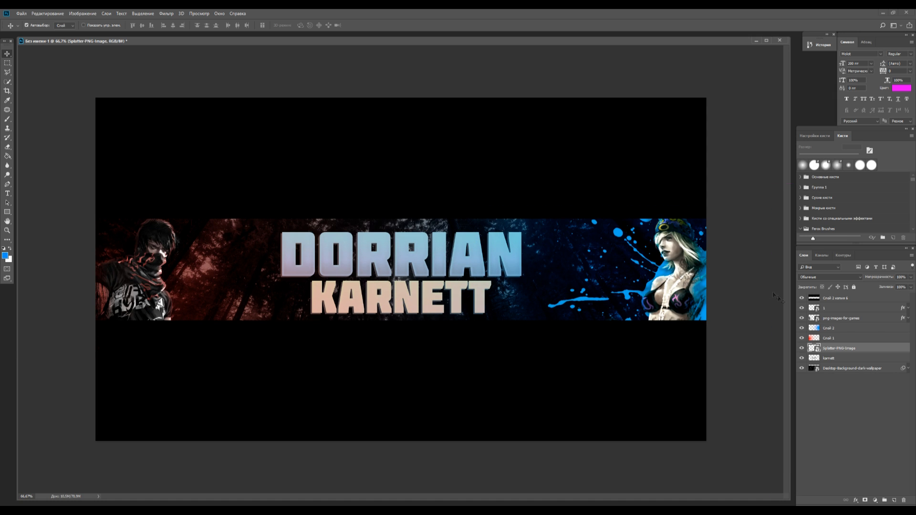
{"action": "left_click_drag", "start_coordinate": [836, 351], "coordinate": [833, 363]}
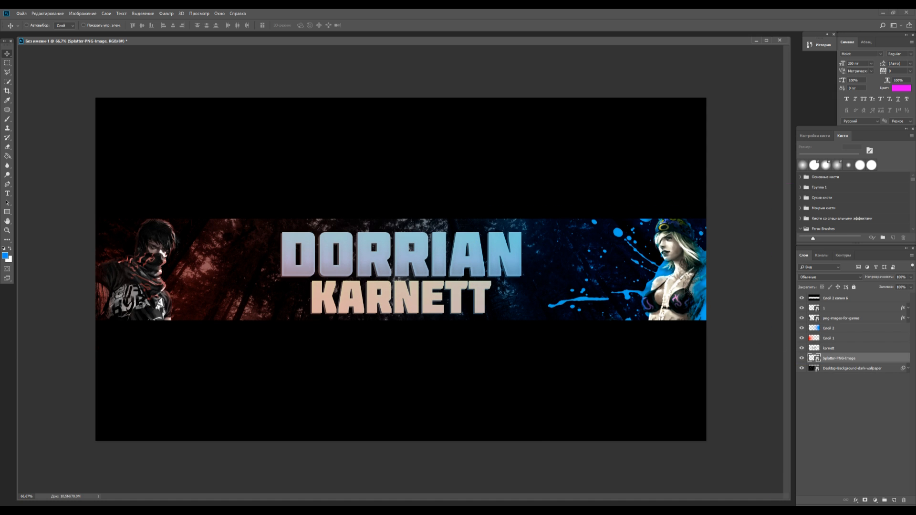
Duplicate the splatter behind the masked character and recolour the copy red with a hue shift of +142
{"action": "key", "text": "ctrl+j"}
{"action": "left_click_drag", "start_coordinate": [669, 274], "coordinate": [169, 276]}
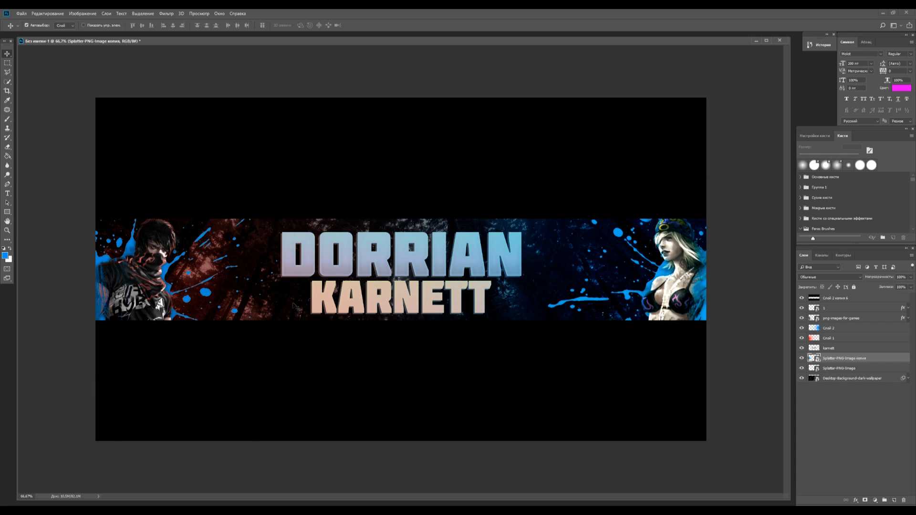
{"action": "key", "text": "ctrl+u"}
{"action": "left_click_drag", "start_coordinate": [436, 179], "coordinate": [464, 179]}
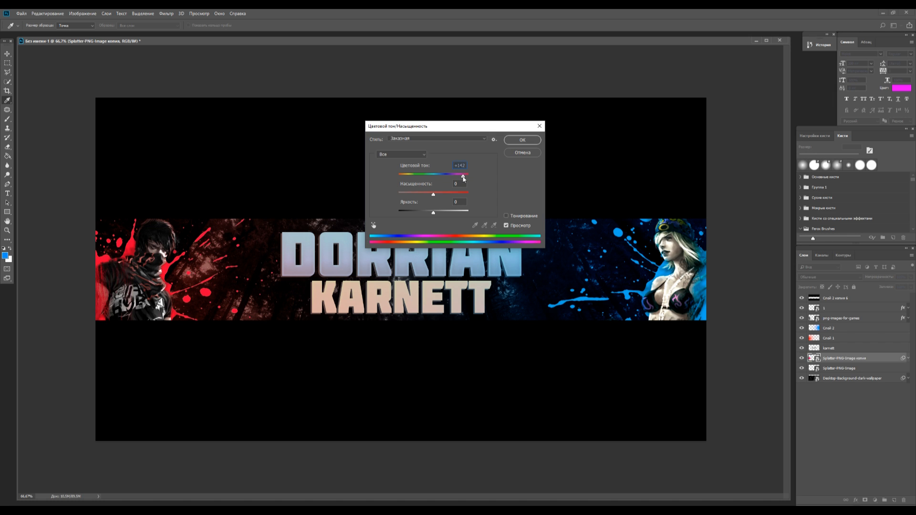
{"action": "left_click", "coordinate": [522, 141]}
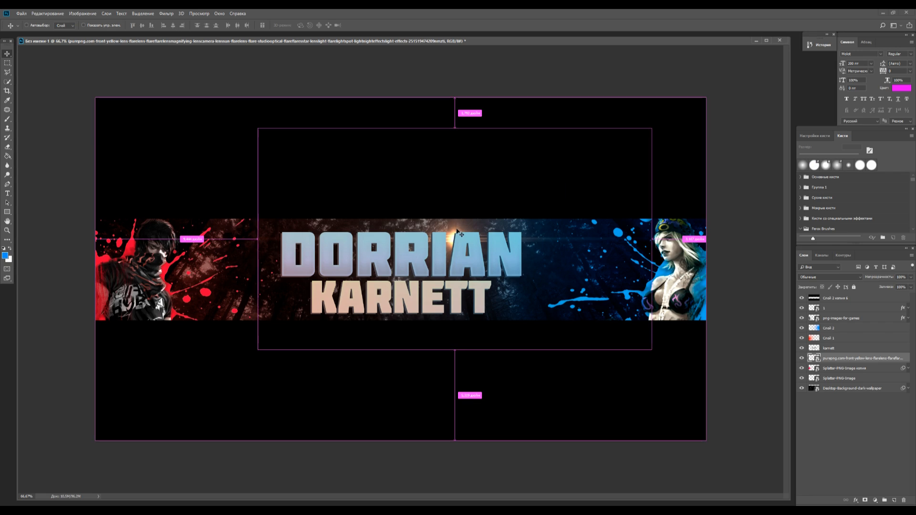
Place a yellow lens flare PNG by the masked character and put a duplicate of it by the female character
{"action": "left_click_drag", "start_coordinate": [430, 253], "coordinate": [141, 247]}
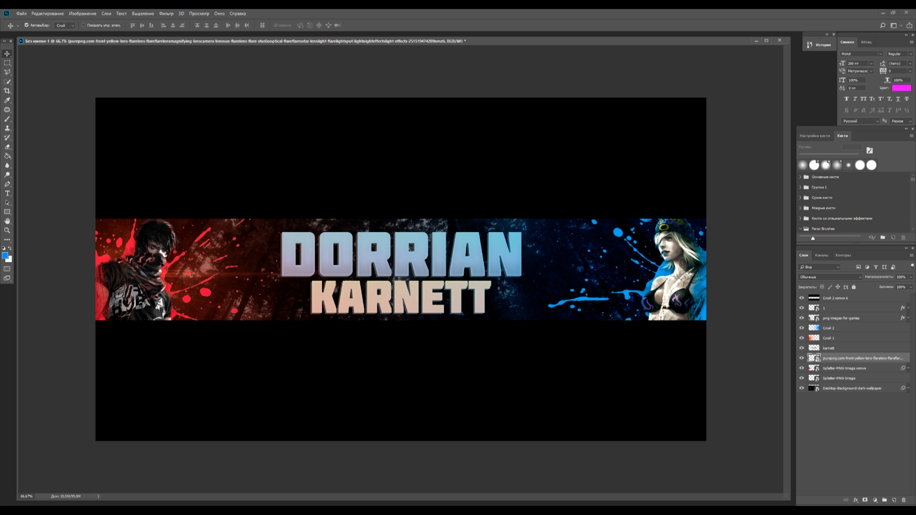
{"action": "key", "text": "ctrl+j"}
{"action": "left_click_drag", "start_coordinate": [139, 287], "coordinate": [689, 276]}
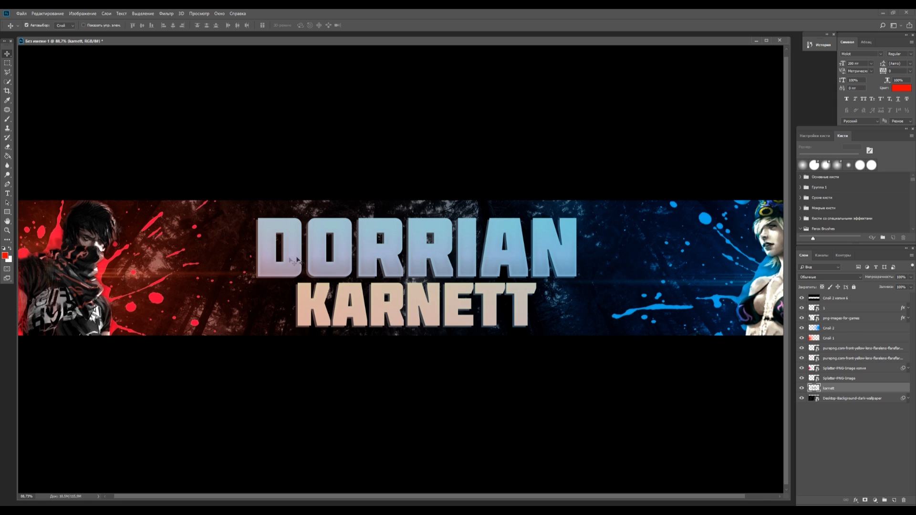
On a new layer above the title, paint the left side red and the right side blue with a large soft brush
{"action": "left_click", "coordinate": [895, 501]}
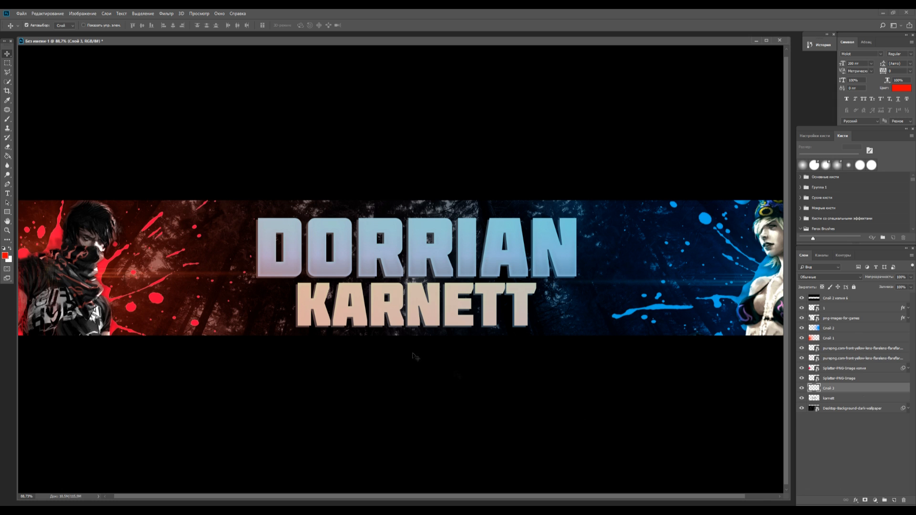
{"action": "left_click", "coordinate": [7, 119]}
{"action": "left_click", "coordinate": [276, 245]}
{"action": "left_click", "coordinate": [277, 245]}
{"action": "key", "text": "ctrl+z"}
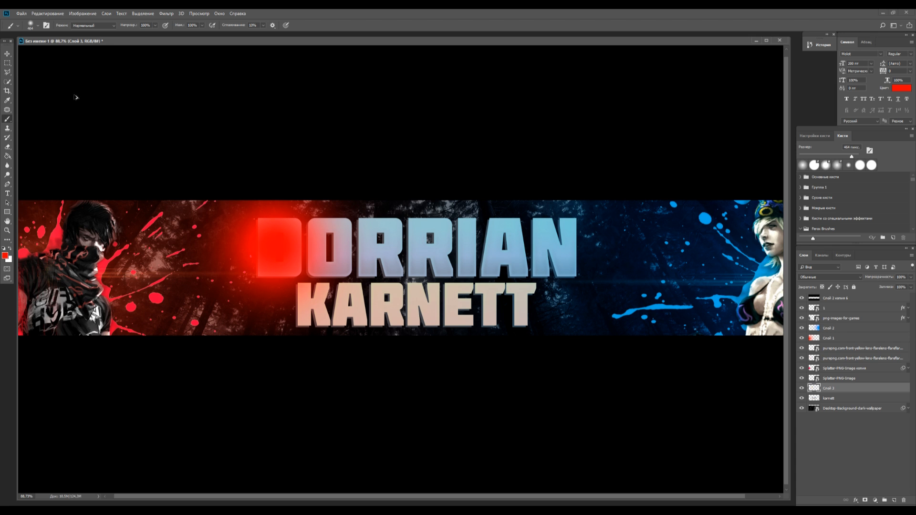
{"action": "key", "text": "ctrl+z"}
{"action": "left_click", "coordinate": [38, 25]}
{"action": "left_click_drag", "start_coordinate": [89, 48], "coordinate": [83, 48]}
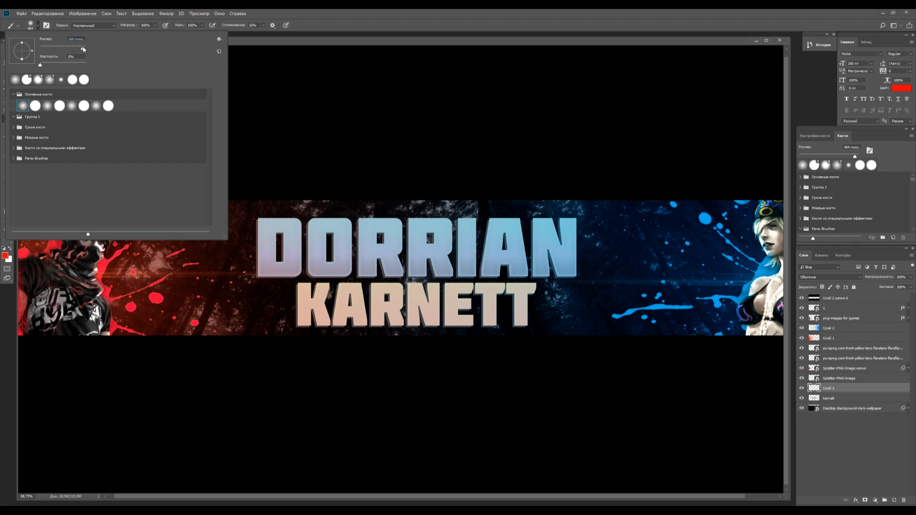
{"action": "left_click", "coordinate": [162, 268]}
{"action": "key", "text": "ctrl+z"}
{"action": "left_click", "coordinate": [110, 259]}
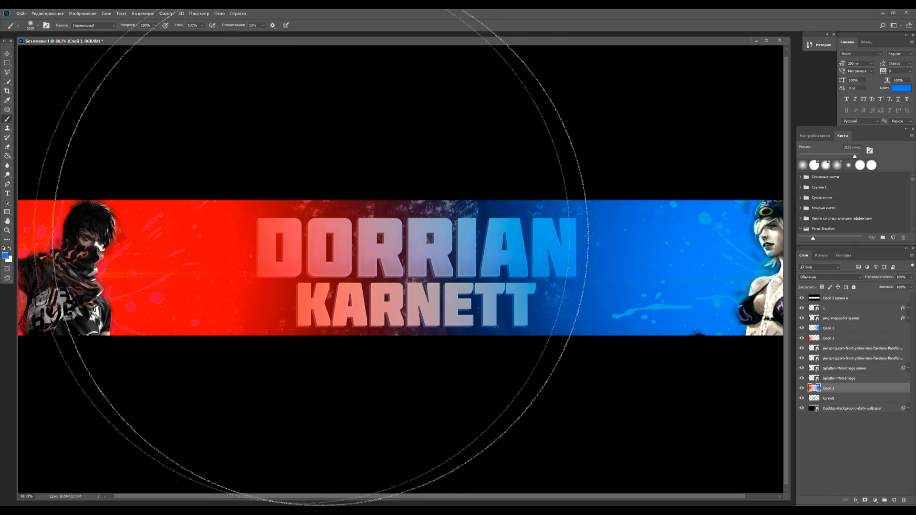
{"action": "left_click", "coordinate": [8, 53]}
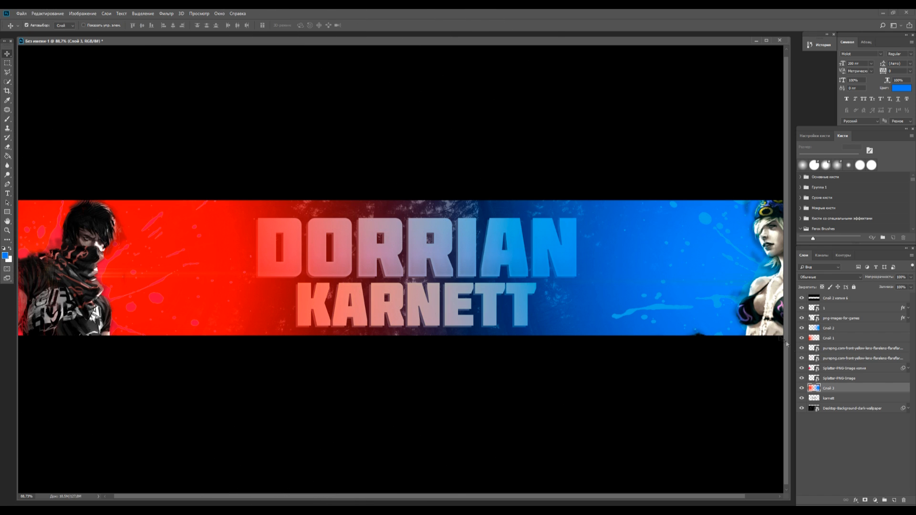
Clip the red and blue paint layer to the title and set its blend mode to Soft Light
{"action": "right_click", "coordinate": [836, 388]}
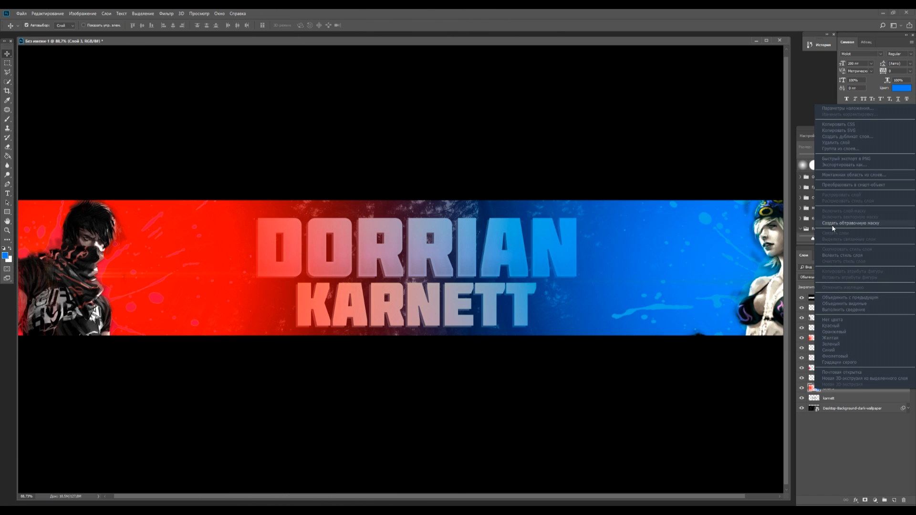
{"action": "left_click", "coordinate": [834, 228]}
{"action": "left_click", "coordinate": [830, 277]}
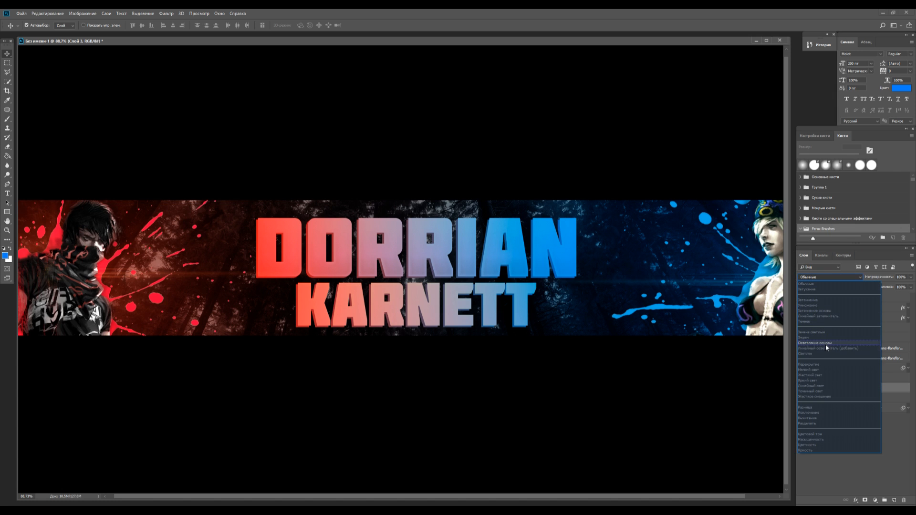
{"action": "left_click", "coordinate": [825, 370]}
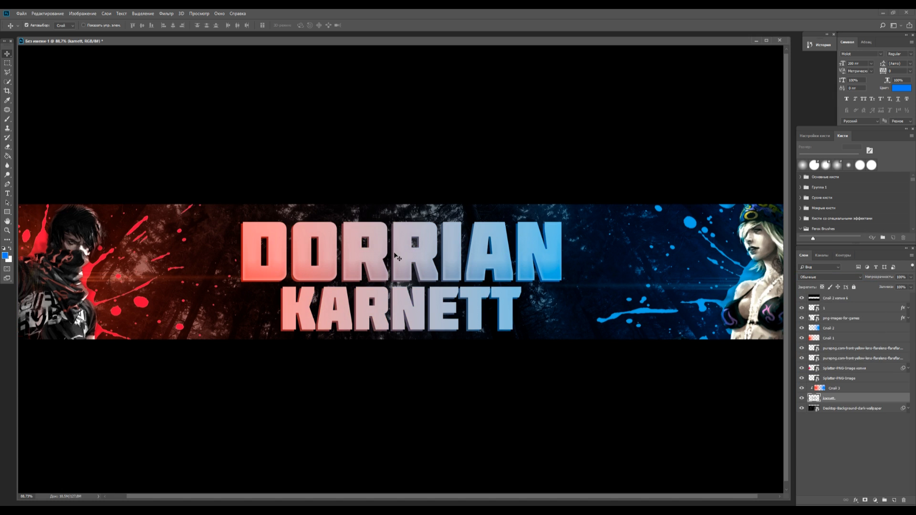
{"action": "scroll", "coordinate": [396, 257], "scroll_direction": "down", "scroll_amount": 1}
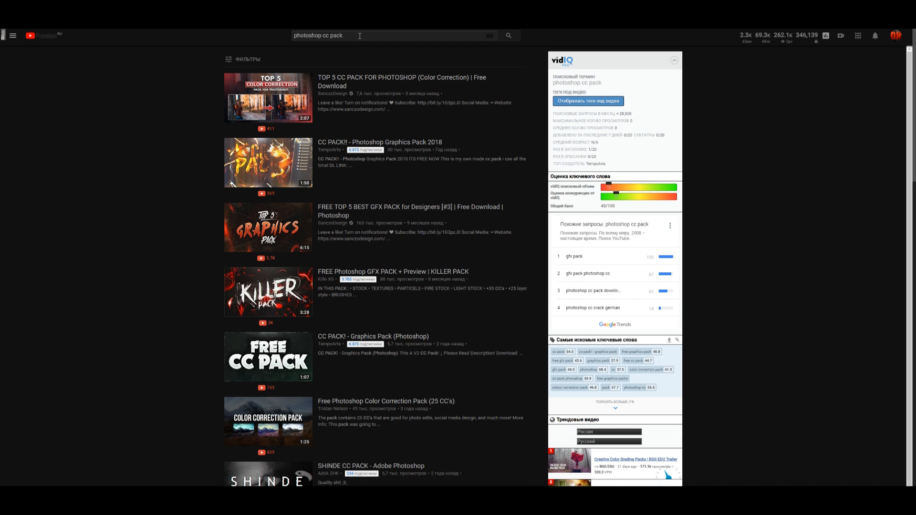
Switch to YouTube and look through the search results for "photoshop cc pack"
{"action": "left_click_drag", "start_coordinate": [344, 36], "coordinate": [262, 38]}
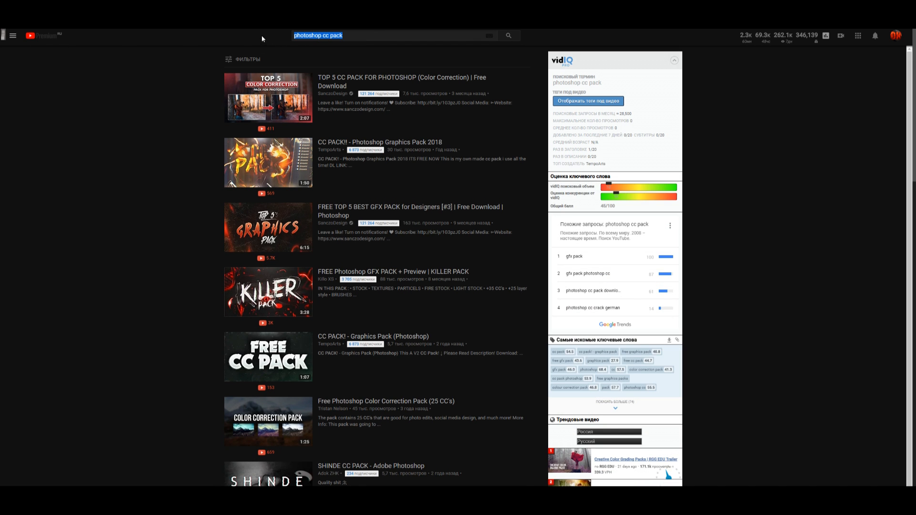
{"action": "left_click", "coordinate": [347, 35]}
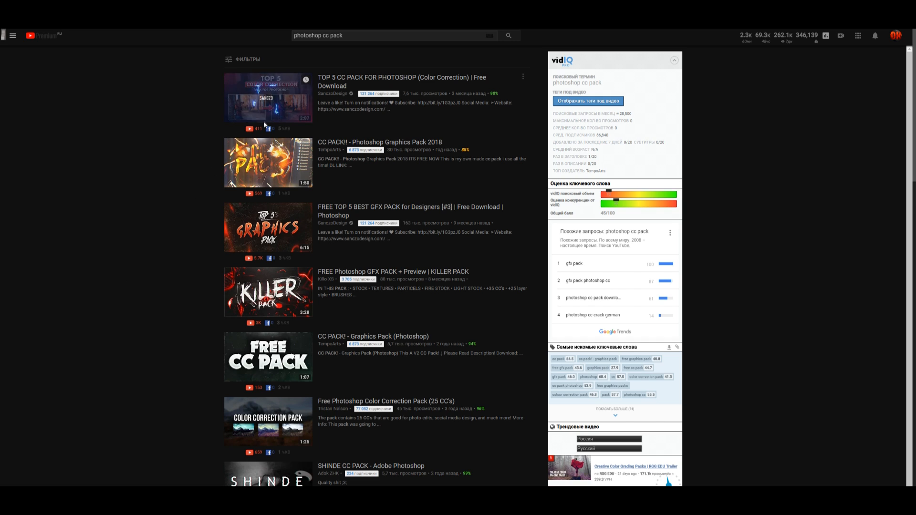
{"action": "mouse_move", "coordinate": [246, 111]}
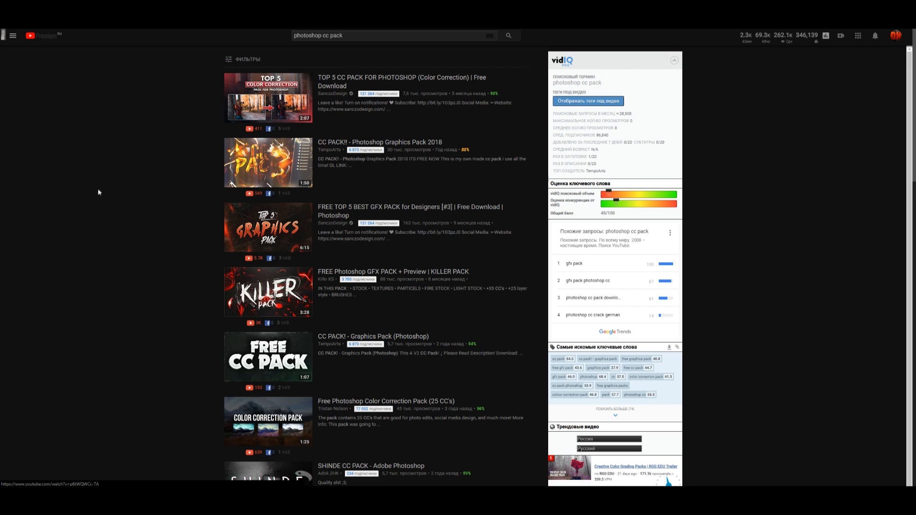
{"action": "scroll", "coordinate": [93, 196], "scroll_direction": "down", "scroll_amount": 1}
{"action": "scroll", "coordinate": [71, 214], "scroll_direction": "down", "scroll_amount": 6}
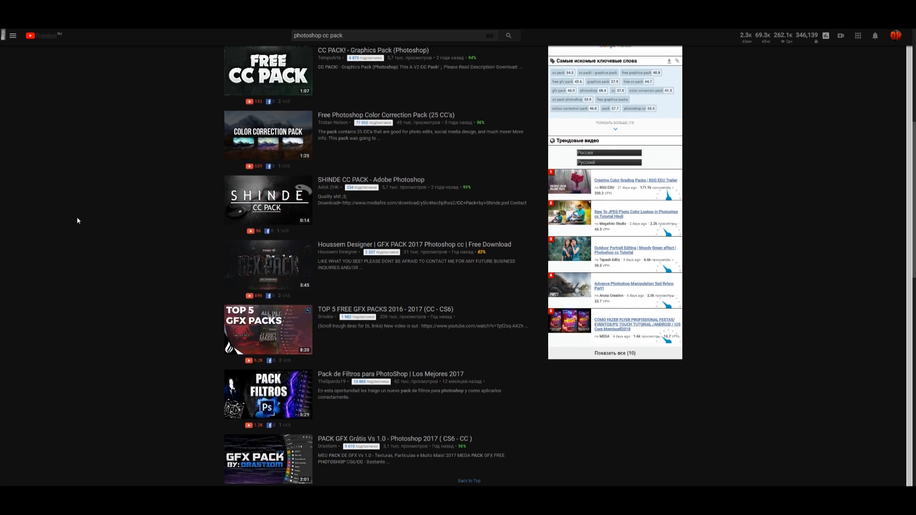
{"action": "scroll", "coordinate": [78, 218], "scroll_direction": "up", "scroll_amount": 5}
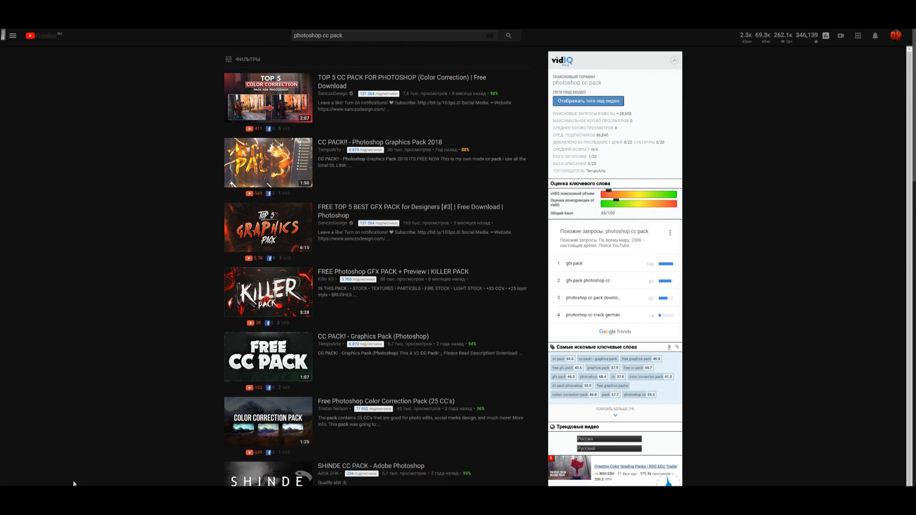
{"action": "mouse_move", "coordinate": [86, 494]}
{"action": "left_click", "coordinate": [110, 465]}
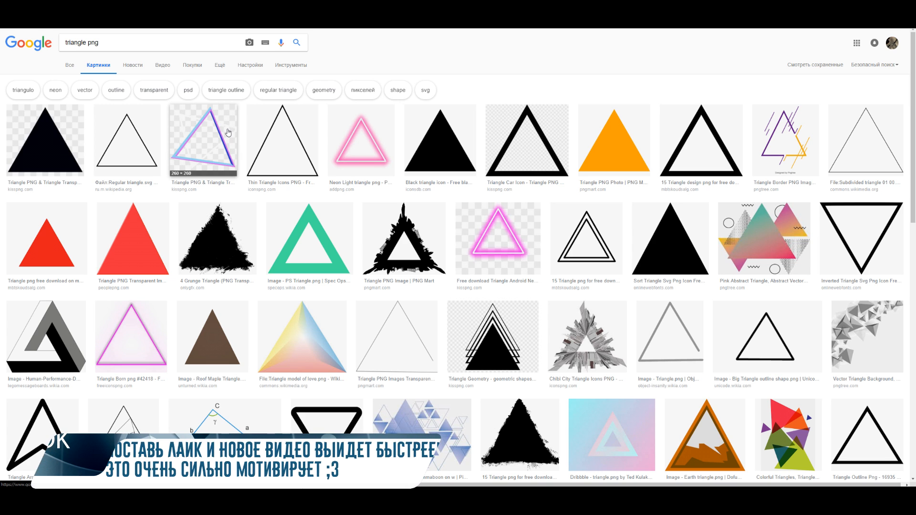
Switch to the Google Images results for "triangle png" and preview the tilted blue and purple triangle outline
{"action": "left_click", "coordinate": [227, 130]}
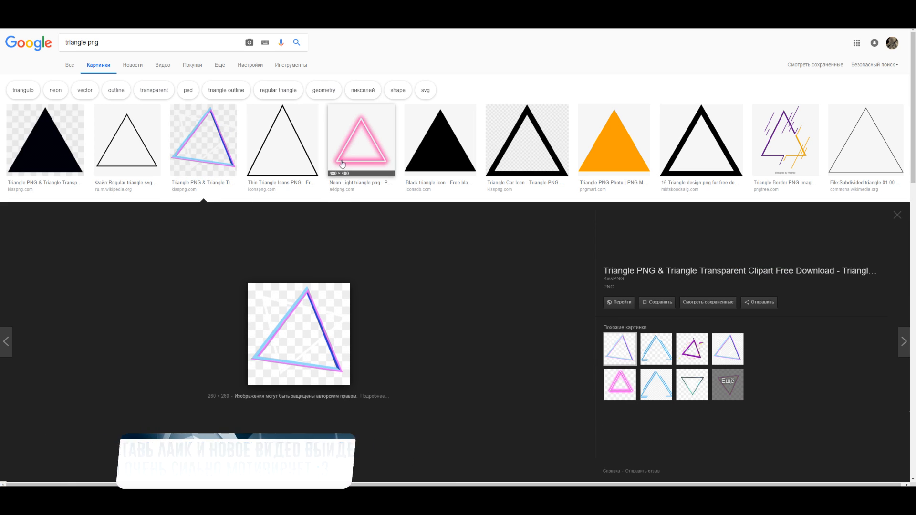
{"action": "scroll", "coordinate": [399, 325], "scroll_direction": "down", "scroll_amount": 3}
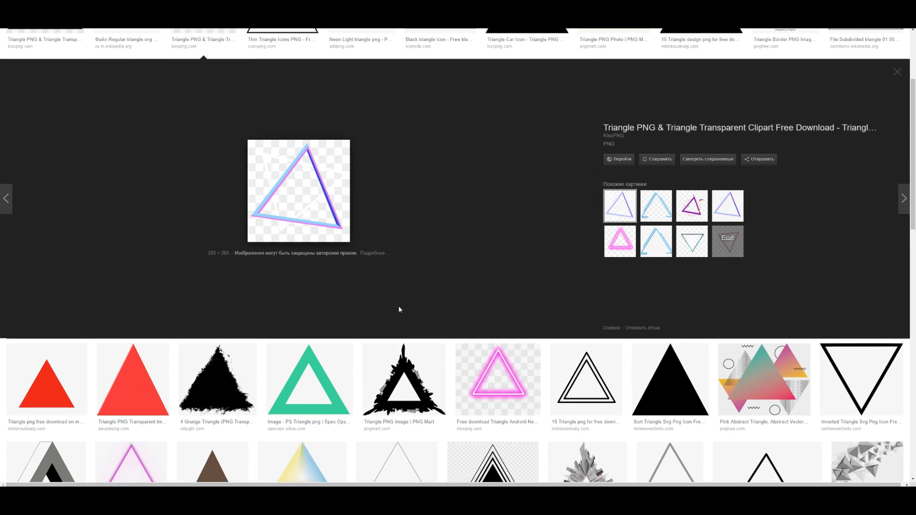
{"action": "scroll", "coordinate": [402, 286], "scroll_direction": "up", "scroll_amount": 3}
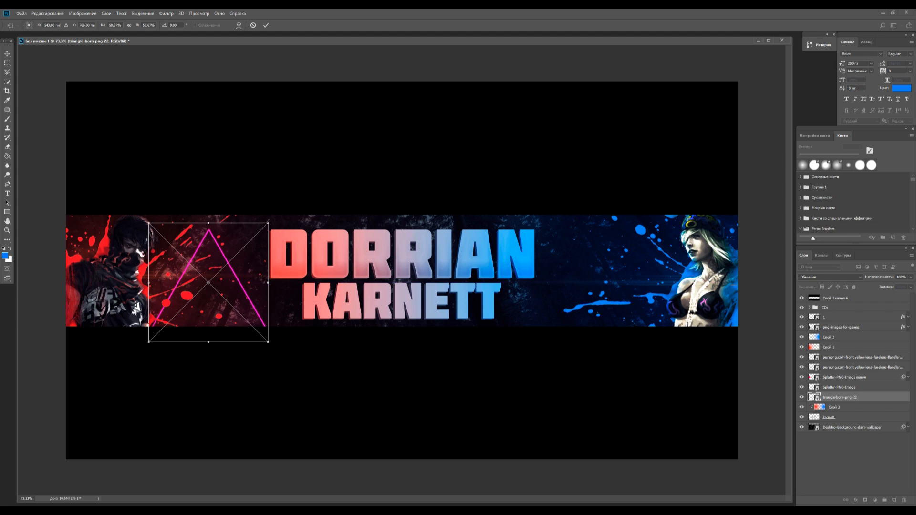
Place the pink triangle PNG just left of the title, scaled to about 18% and rotated about 17°, and shift its hue toward red
{"action": "left_click_drag", "start_coordinate": [268, 223], "coordinate": [225, 267]}
{"action": "left_click_drag", "start_coordinate": [210, 300], "coordinate": [231, 283]}
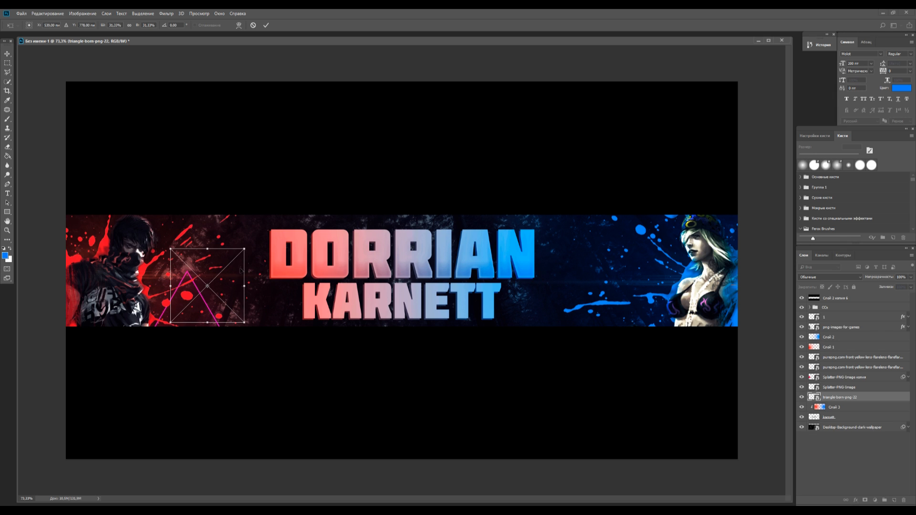
{"action": "left_click_drag", "start_coordinate": [245, 250], "coordinate": [310, 265]}
{"action": "left_click", "coordinate": [7, 57]}
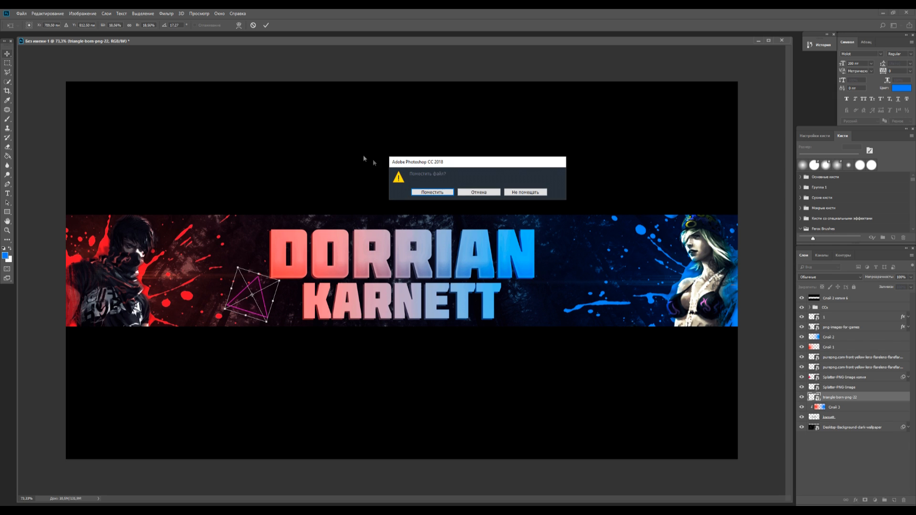
{"action": "left_click", "coordinate": [432, 193]}
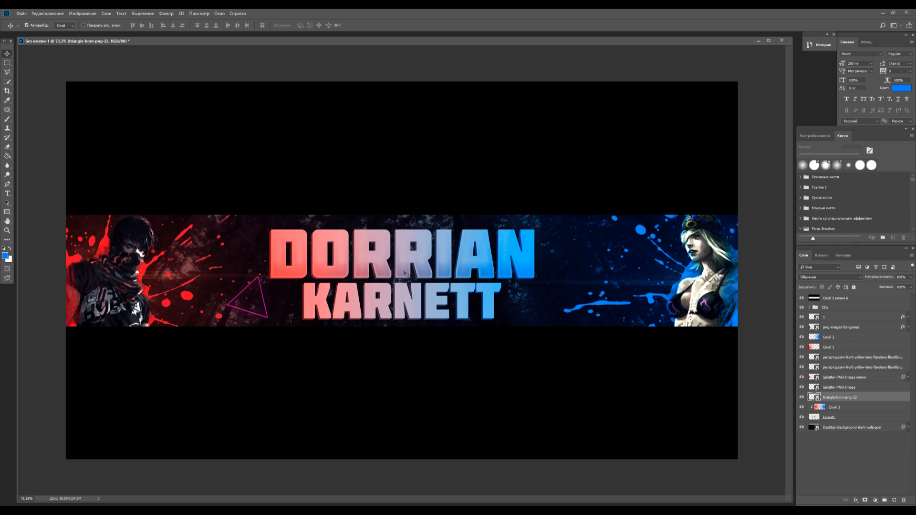
{"action": "key", "text": "ctrl+u"}
{"action": "mouse_move", "coordinate": [422, 177]}
{"action": "left_mouse_down"}
{"action": "mouse_move", "coordinate": [409, 177]}
{"action": "mouse_move", "coordinate": [432, 177]}
{"action": "left_mouse_up"}
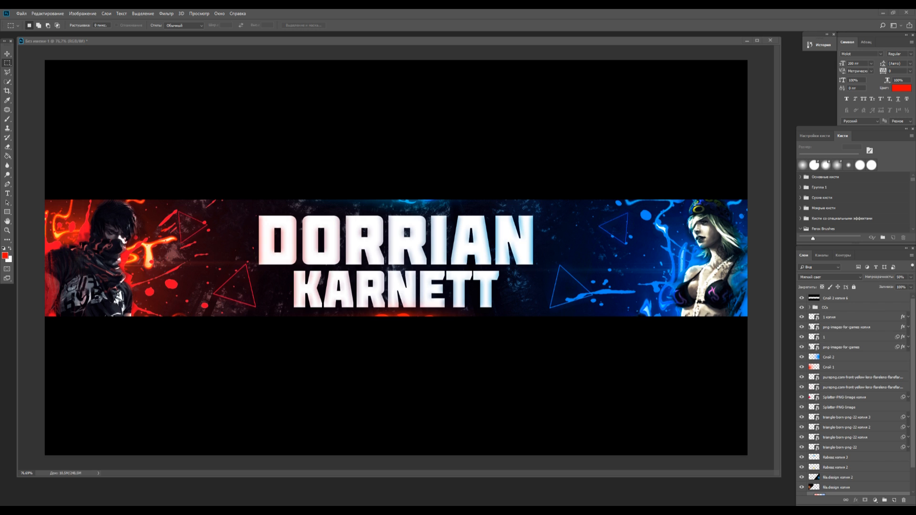
Find the title's layer near the end of the layer stack and check its clipped colour layer
{"action": "scroll", "coordinate": [849, 449], "scroll_direction": "down", "scroll_amount": 2}
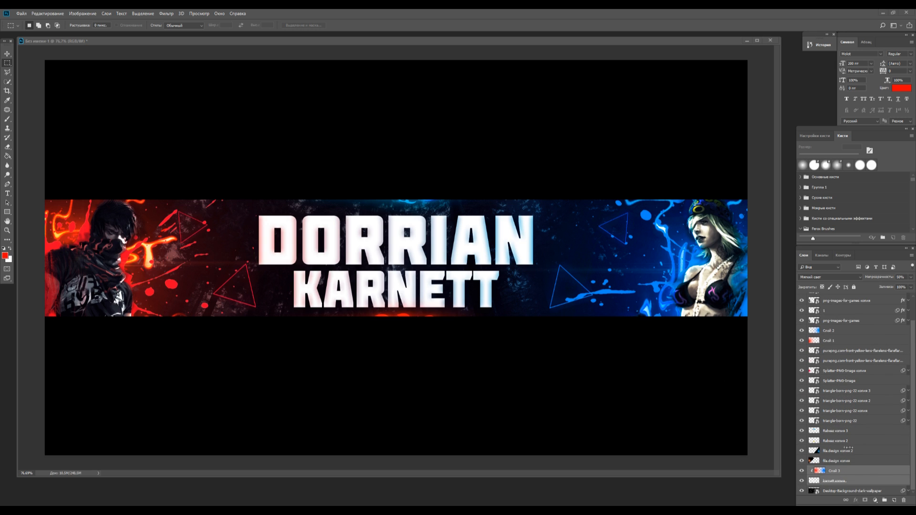
{"action": "left_click", "coordinate": [850, 480]}
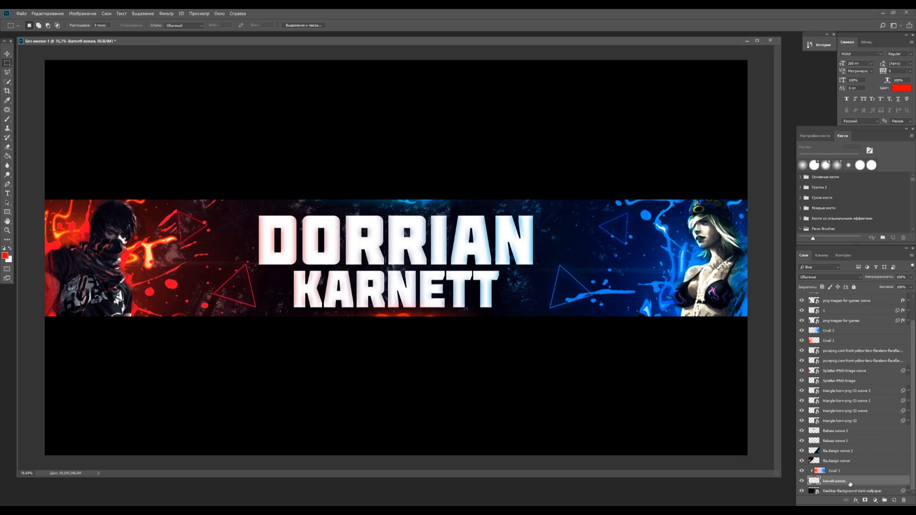
{"action": "left_click", "coordinate": [802, 472]}
{"action": "scroll", "coordinate": [453, 266], "scroll_direction": "up", "scroll_amount": 2}
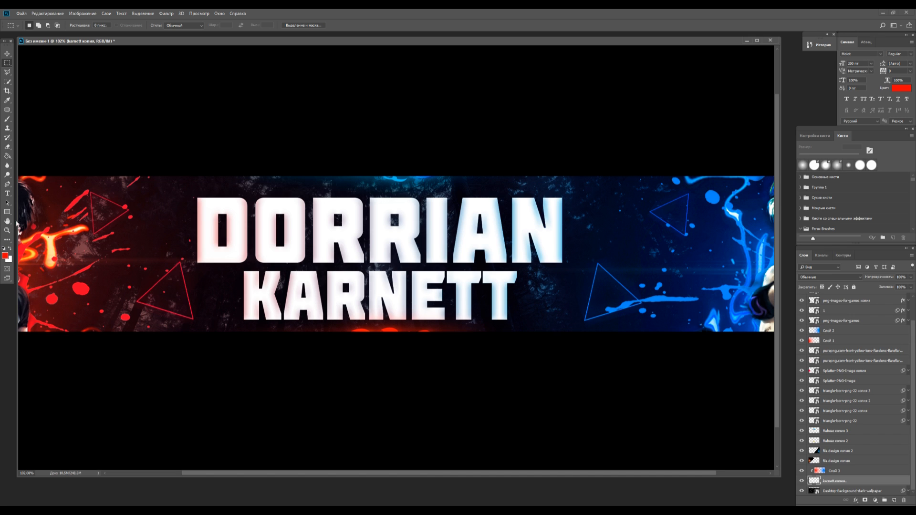
Replace the two-line title with the red text DK, stacking its layer between the two design copy layers
{"action": "left_click", "coordinate": [7, 194]}
{"action": "left_click", "coordinate": [323, 270]}
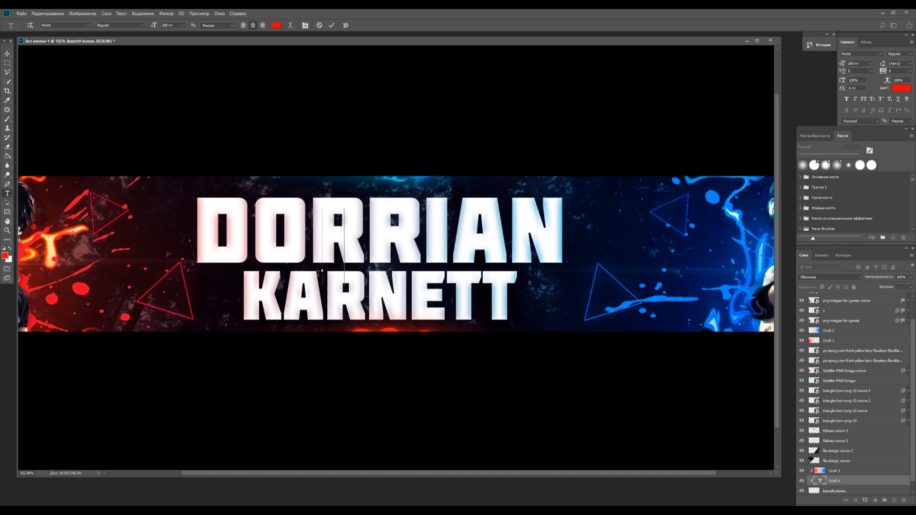
{"action": "type", "text": "DR"}
{"action": "left_click", "coordinate": [8, 54]}
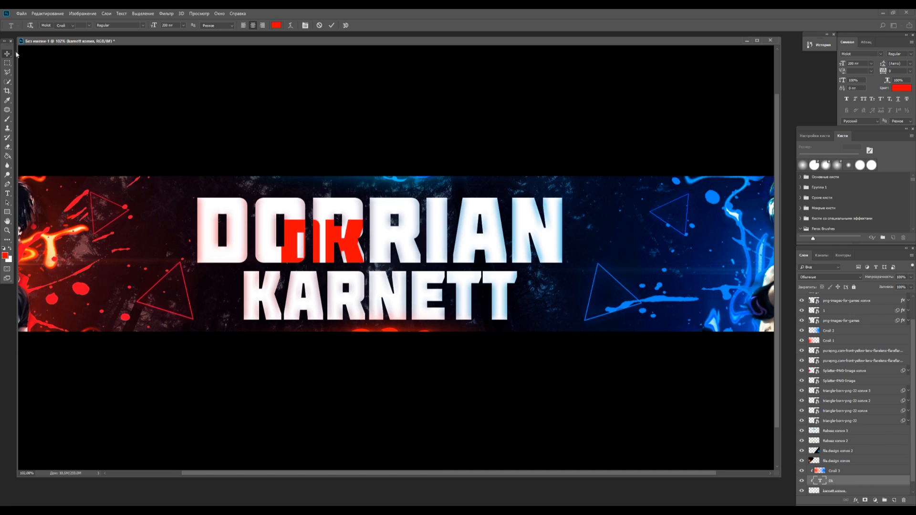
{"action": "left_click_drag", "start_coordinate": [842, 481], "coordinate": [844, 457]}
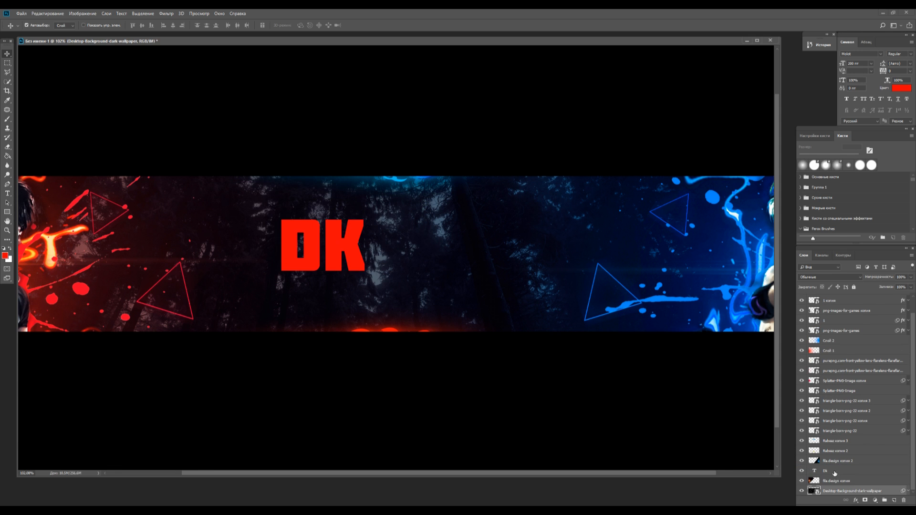
Enlarge the DK text with Free Transform and centre it on the banner
{"action": "key", "text": "ctrl+t"}
{"action": "left_click_drag", "start_coordinate": [367, 286], "coordinate": [438, 348]}
{"action": "left_click_drag", "start_coordinate": [390, 280], "coordinate": [418, 262]}
{"action": "left_click", "coordinate": [7, 54]}
Style the DK text white with Stroke, Satin and Color Overlay effects, and scale it up slightly to about 102%
{"action": "double_click", "coordinate": [857, 472]}
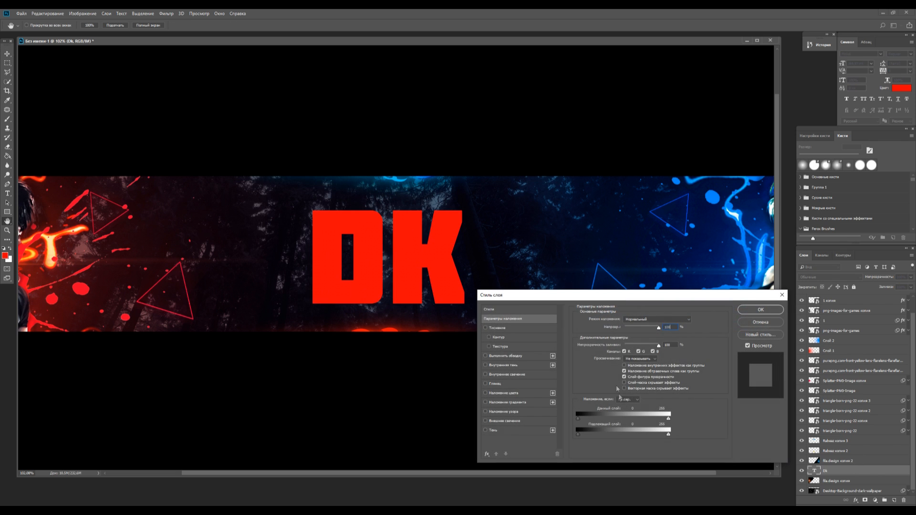
{"action": "left_click_drag", "start_coordinate": [522, 296], "coordinate": [567, 217]}
{"action": "left_click", "coordinate": [536, 305]}
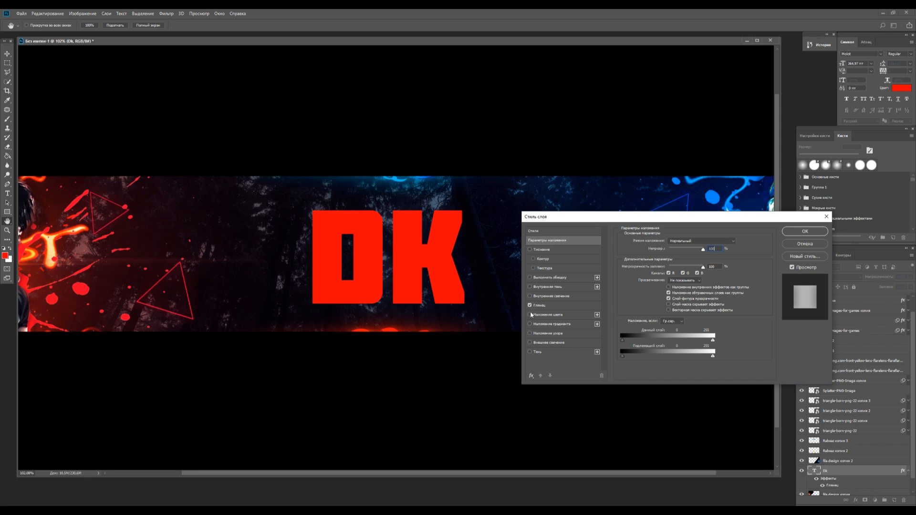
{"action": "left_click", "coordinate": [529, 315]}
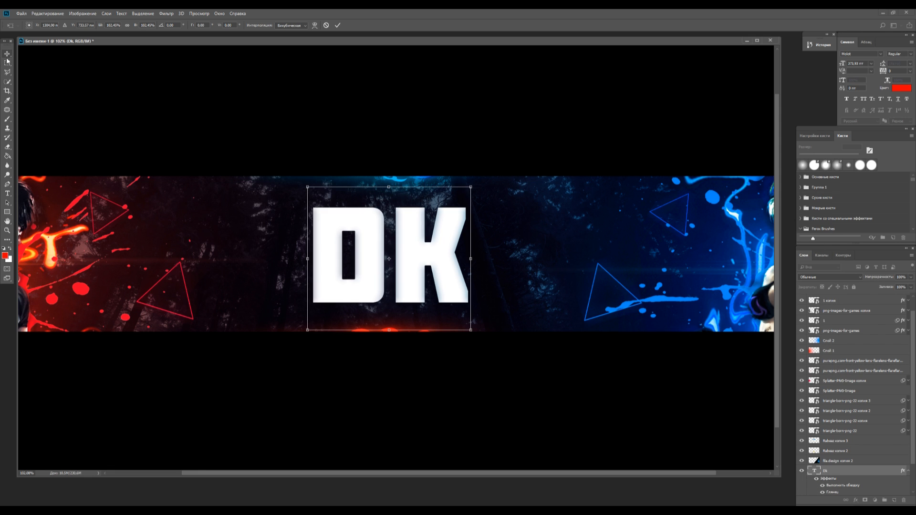
{"action": "left_click", "coordinate": [7, 54]}
{"action": "left_click", "coordinate": [432, 193]}
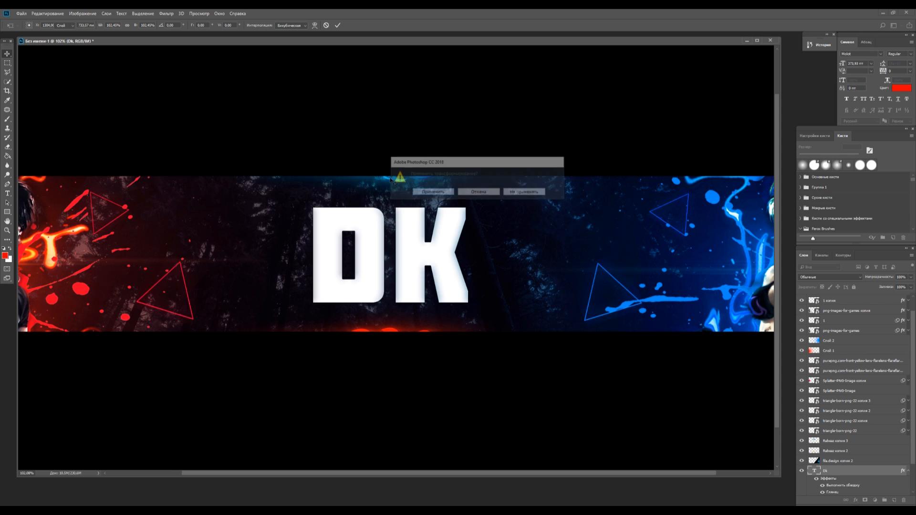
Crop the canvas to a nearly square frame around the DK text, spanning the full height of the forest strip
{"action": "left_click", "coordinate": [7, 90]}
{"action": "scroll", "coordinate": [342, 258], "scroll_direction": "up", "scroll_amount": 3}
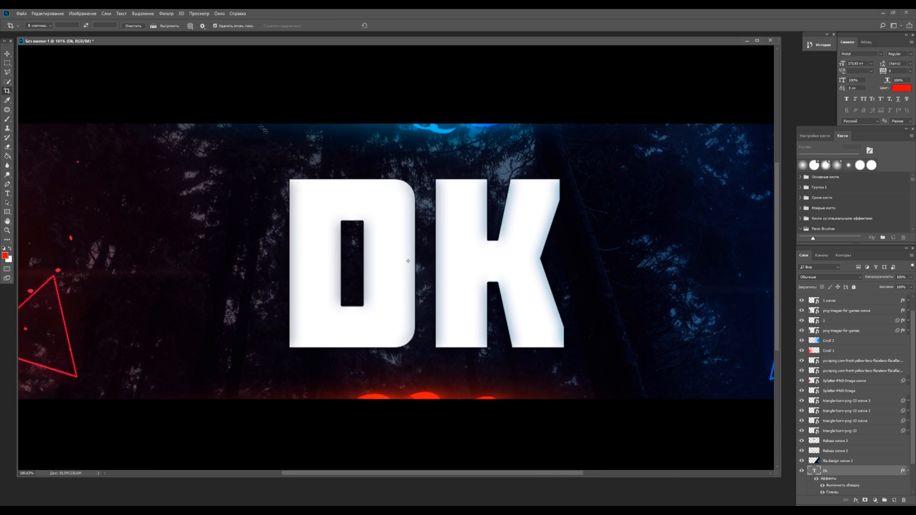
{"action": "left_click_drag", "start_coordinate": [254, 124], "coordinate": [575, 402]}
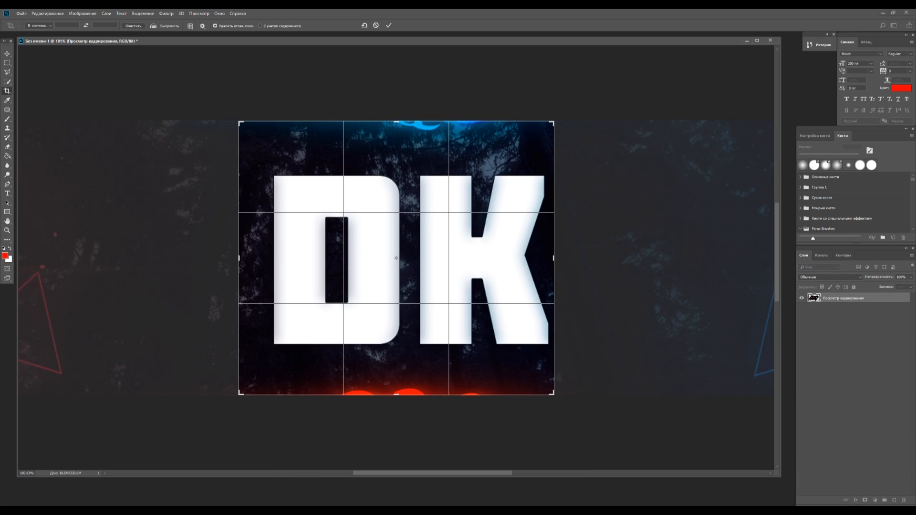
{"action": "left_click_drag", "start_coordinate": [240, 260], "coordinate": [252, 262]}
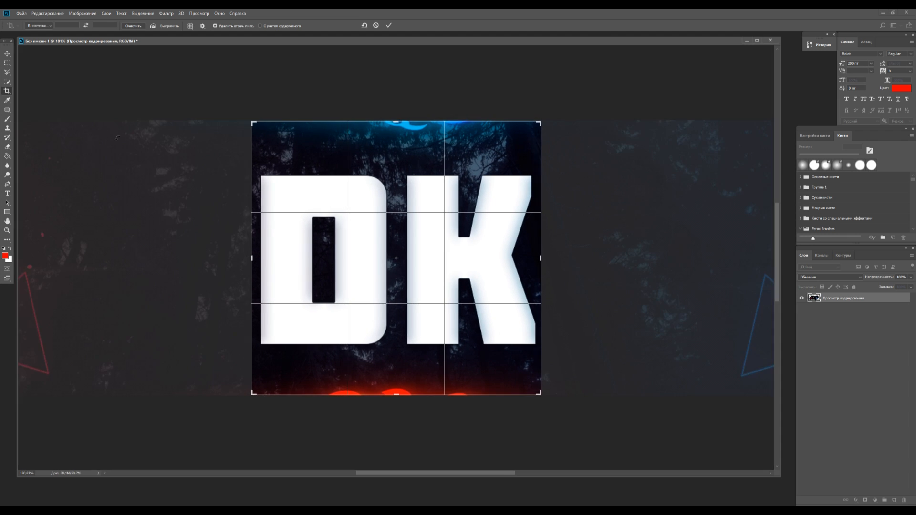
{"action": "left_click", "coordinate": [8, 53]}
{"action": "left_click", "coordinate": [444, 191]}
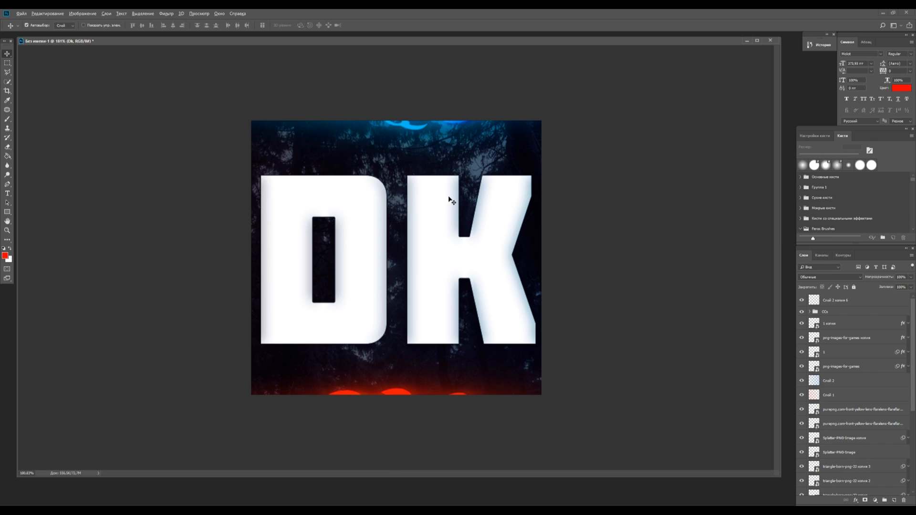
Undo the square canvas crop along with the effects, scaling and repositioning applied to the DK text
{"action": "scroll", "coordinate": [451, 200], "scroll_direction": "down", "scroll_amount": 10}
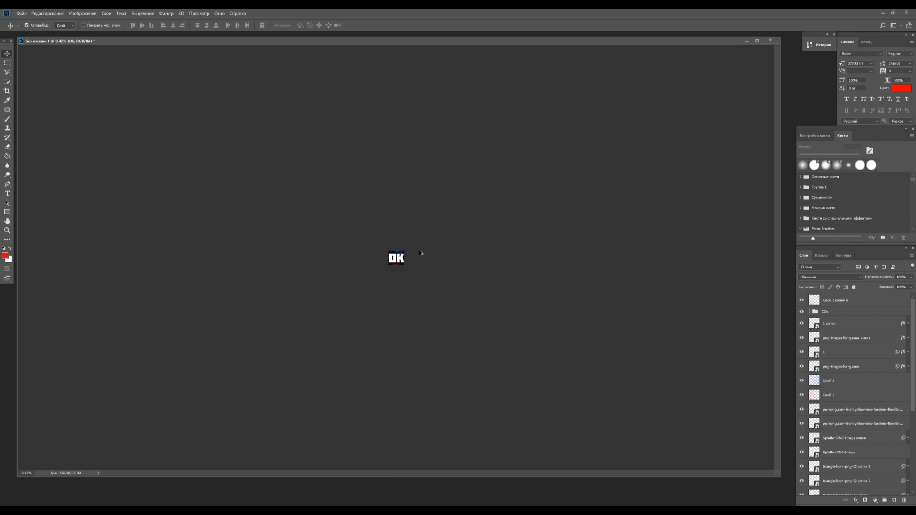
{"action": "scroll", "coordinate": [387, 259], "scroll_direction": "up", "scroll_amount": 5}
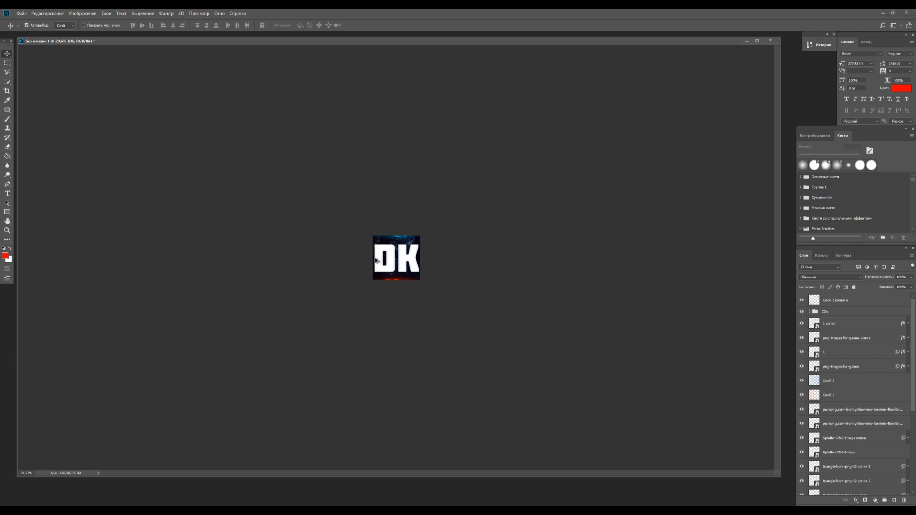
{"action": "scroll", "coordinate": [376, 261], "scroll_direction": "up", "scroll_amount": 5}
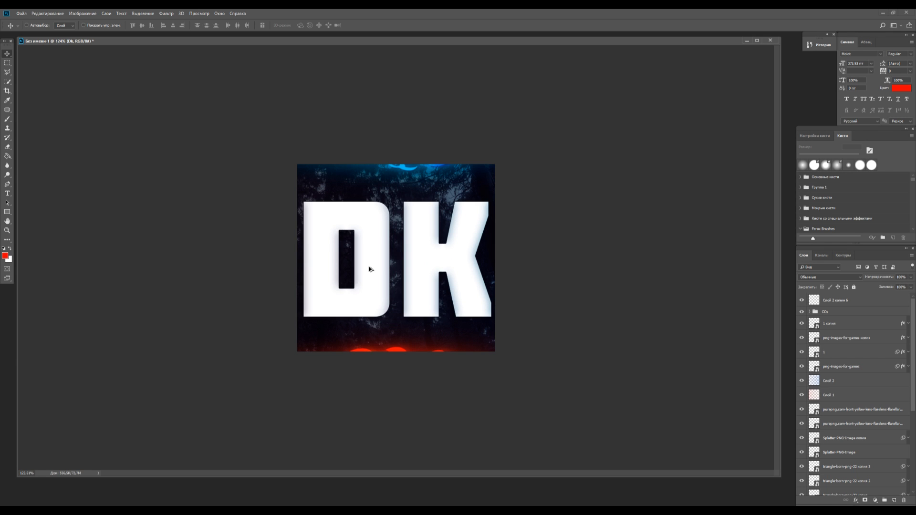
{"action": "key", "text": "ctrl+alt+z"}
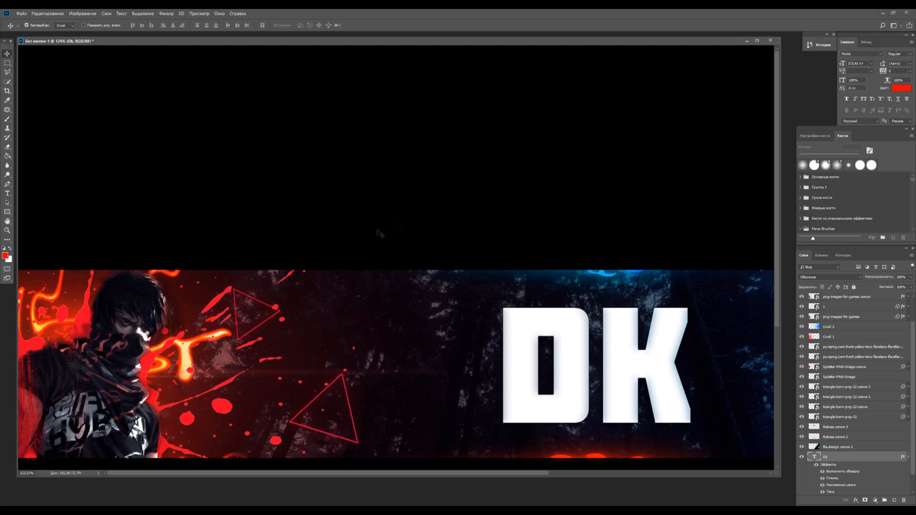
{"action": "key", "text": "ctrl+alt+z"}
{"action": "scroll", "coordinate": [846, 408], "scroll_direction": "down", "scroll_amount": 2}
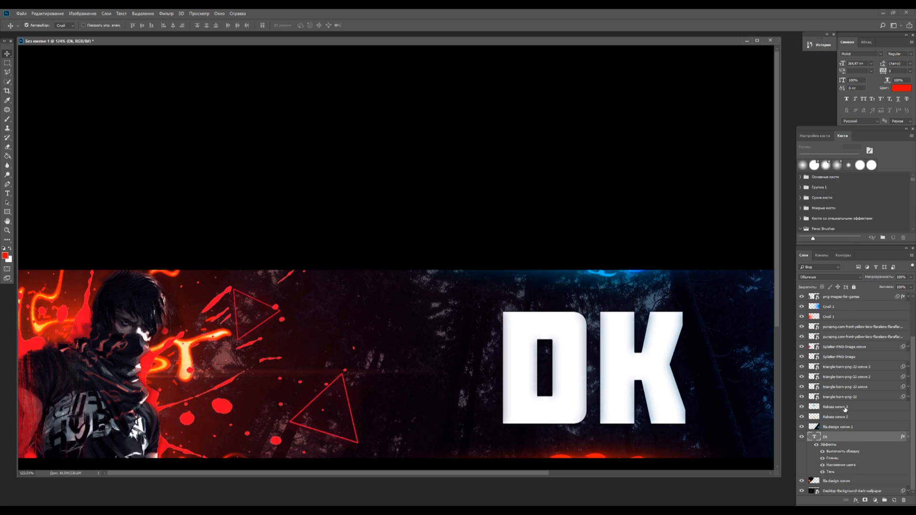
{"action": "key", "text": "ctrl+alt+z"}
{"action": "key", "text": "ctrl+alt+z"}
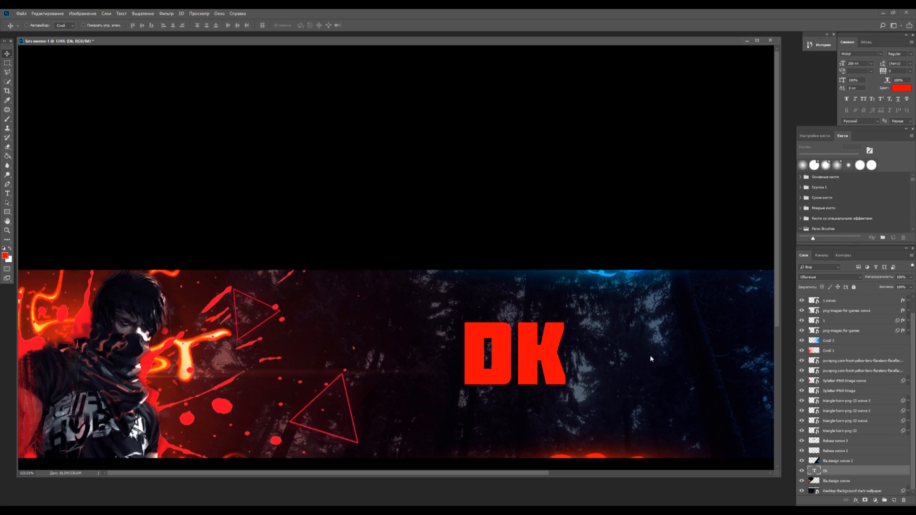
{"action": "key", "text": "ctrl+alt+z"}
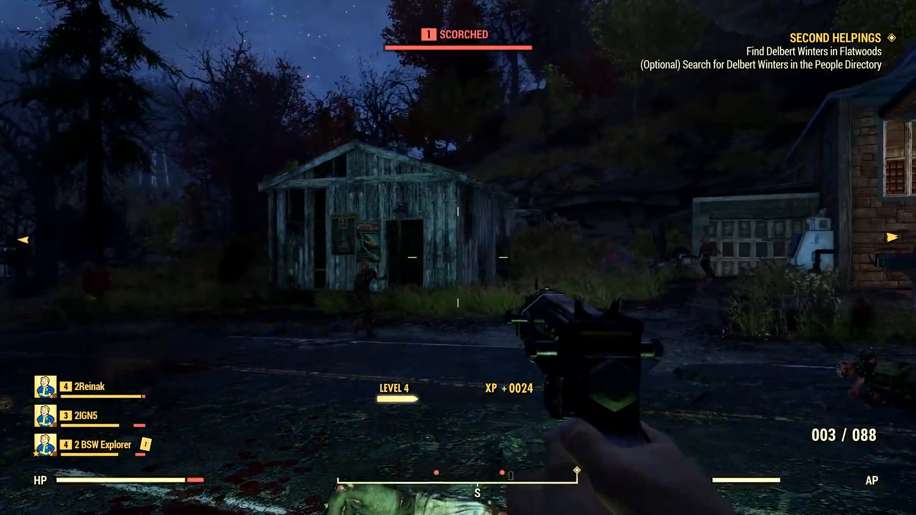
{"action": "right_click", "coordinate": [458, 258]}
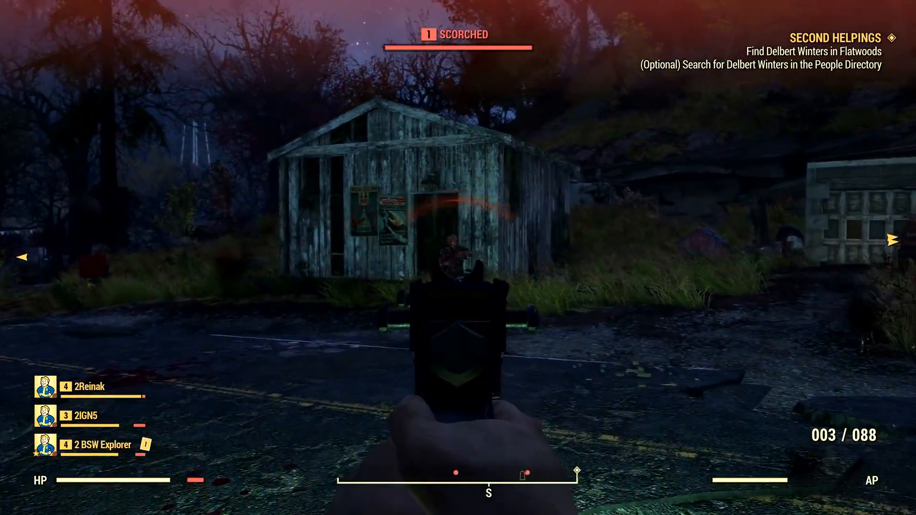
{"action": "left_click", "coordinate": [458, 258]}
{"action": "key", "text": "q"}
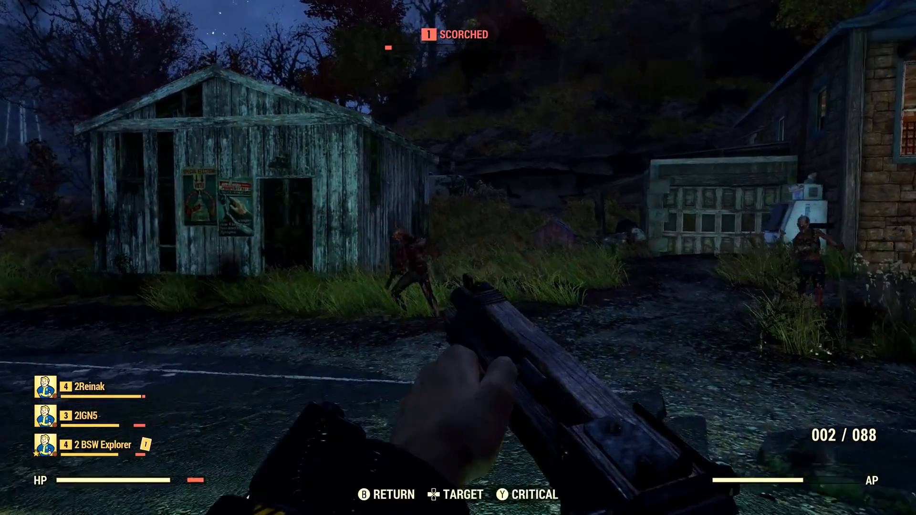
{"action": "left_click", "coordinate": [458, 258]}
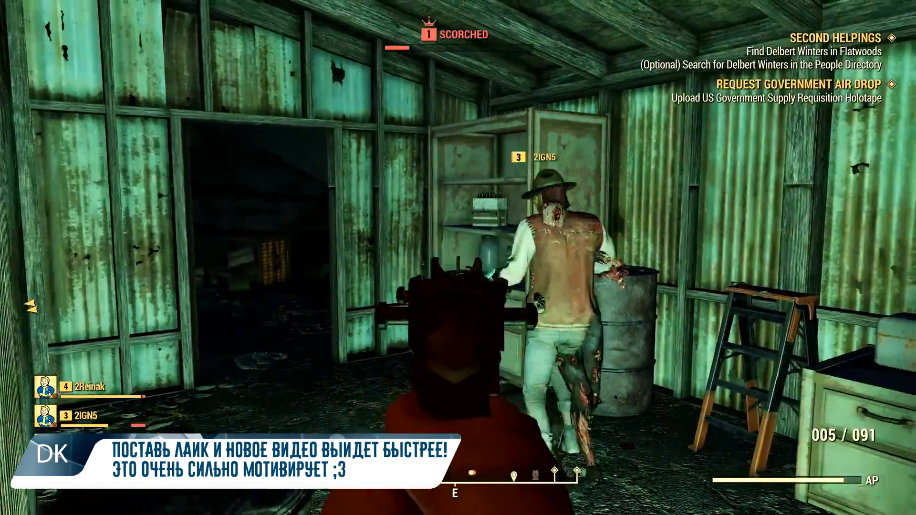
{"action": "left_click", "coordinate": [458, 258]}
{"action": "key", "text": "r"}
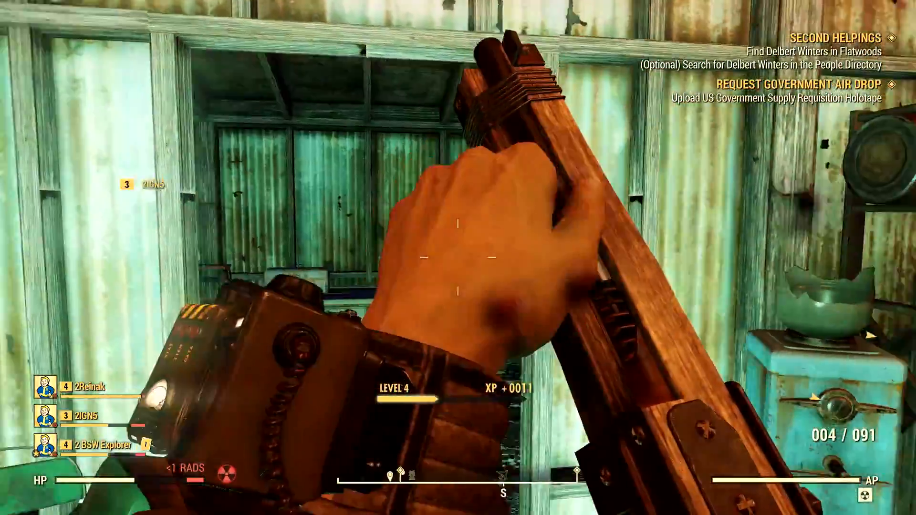
{"action": "key", "text": "Right"}
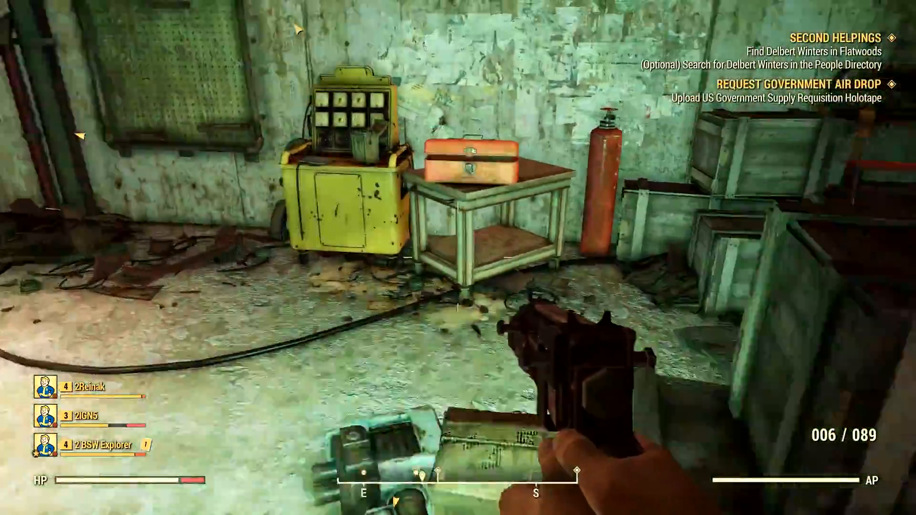
{"action": "key", "text": "e"}
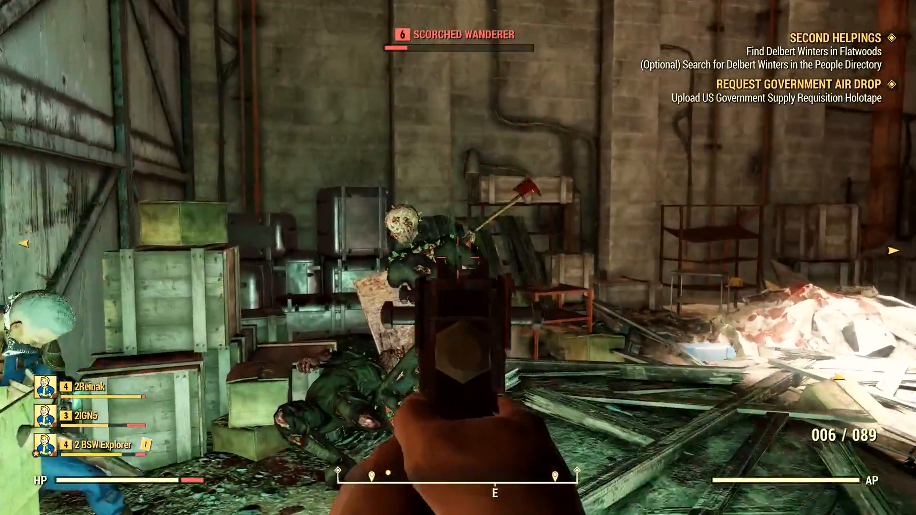
{"action": "left_click", "coordinate": [458, 258]}
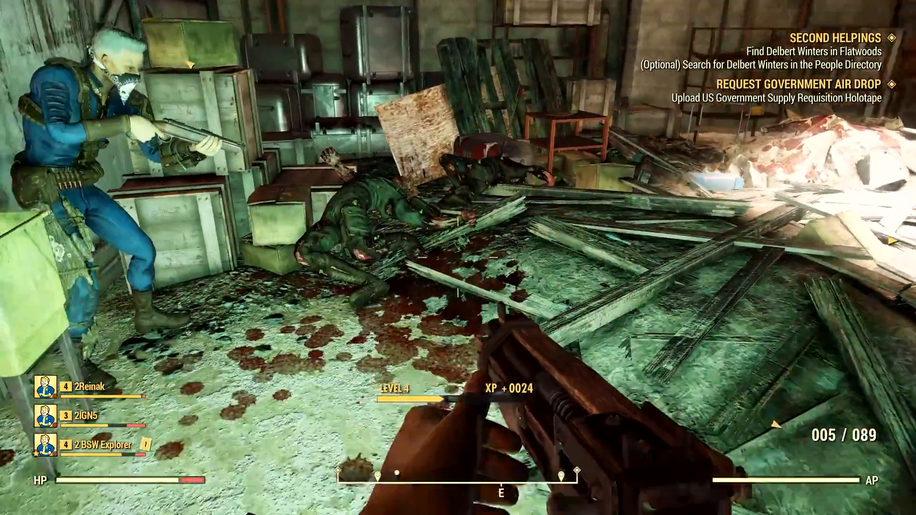